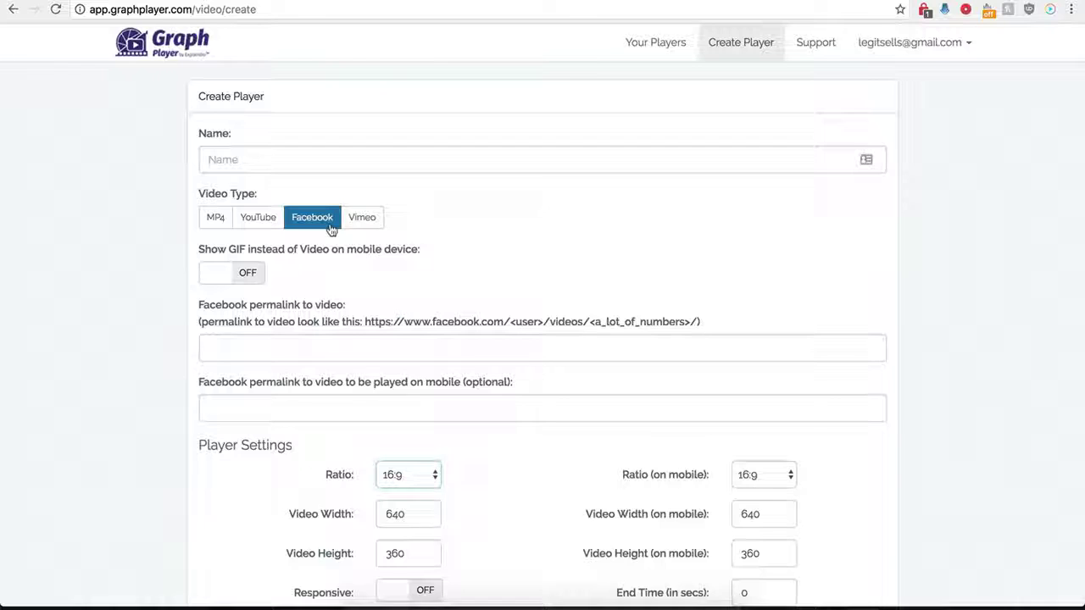
Name the new player "Demo Name" and choose Facebook as the video type
scroll(192, 372, down, 1)
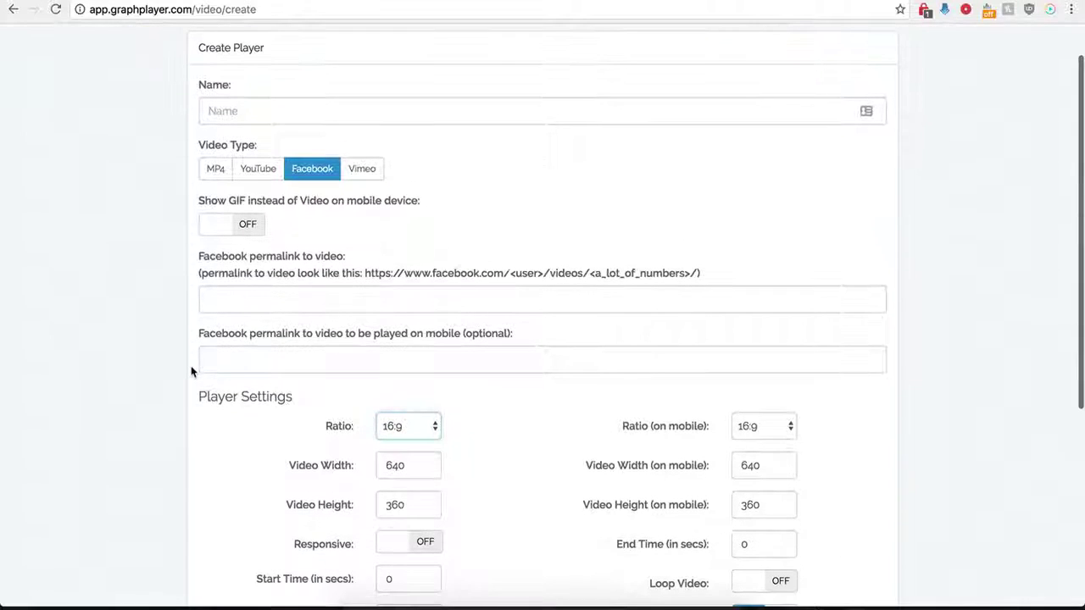
click(294, 111)
text(Demo Name)
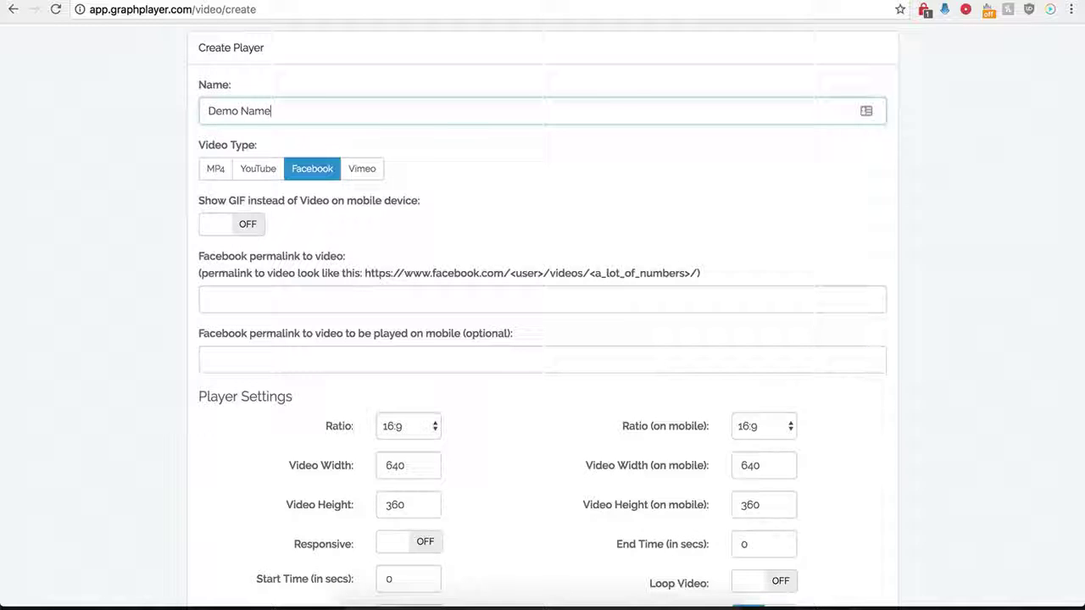
click(310, 182)
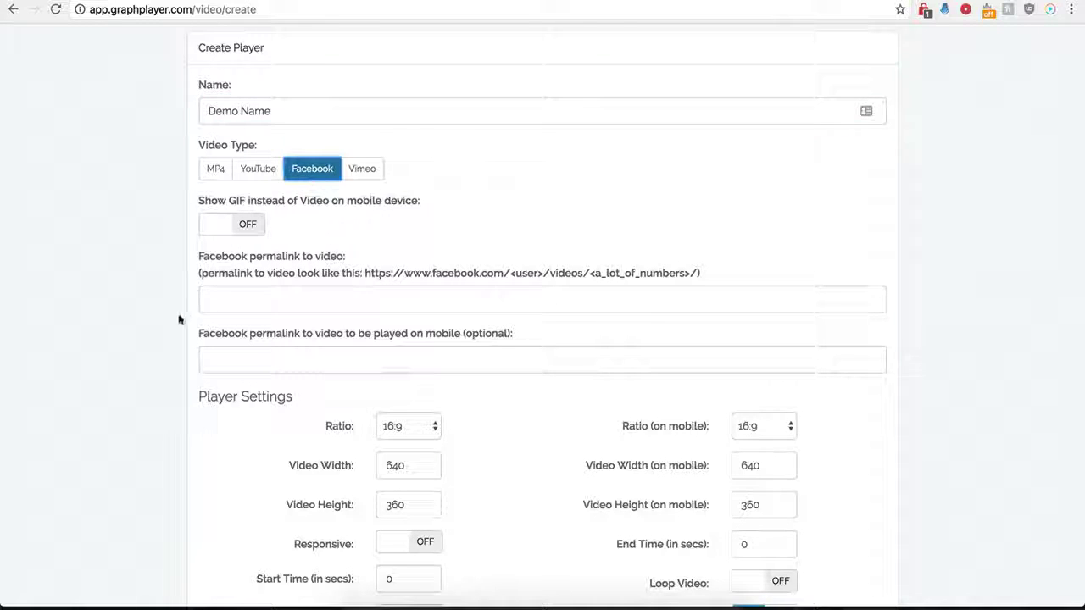
Copy the INSIDER dessert Creative Cakes video URL into the player's main Facebook permalink and remove the ending "?type=2&theater"
scroll(211, 280, down, 1)
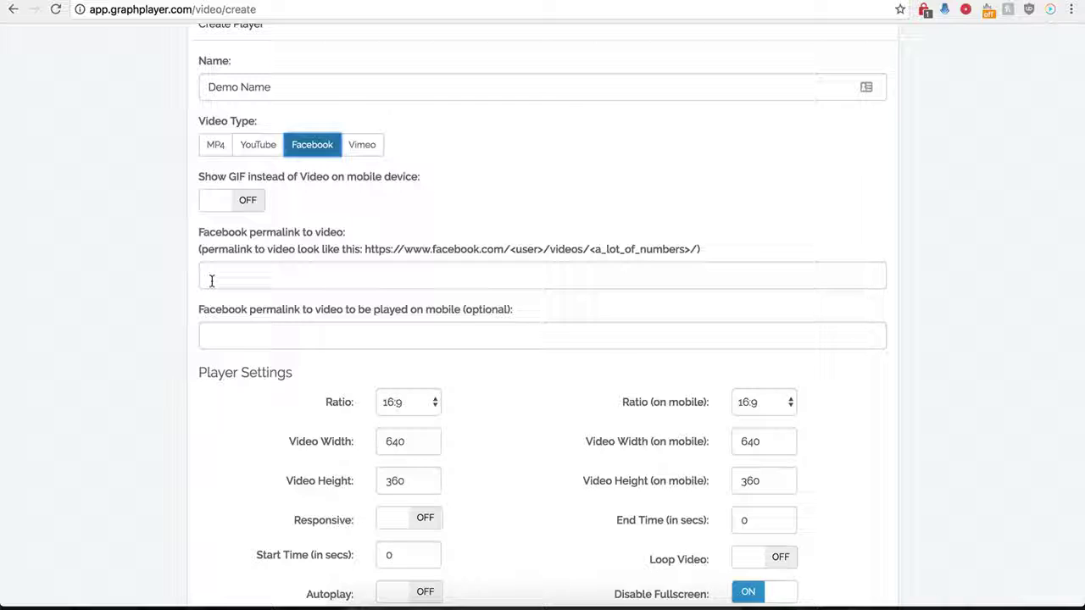
click(235, 274)
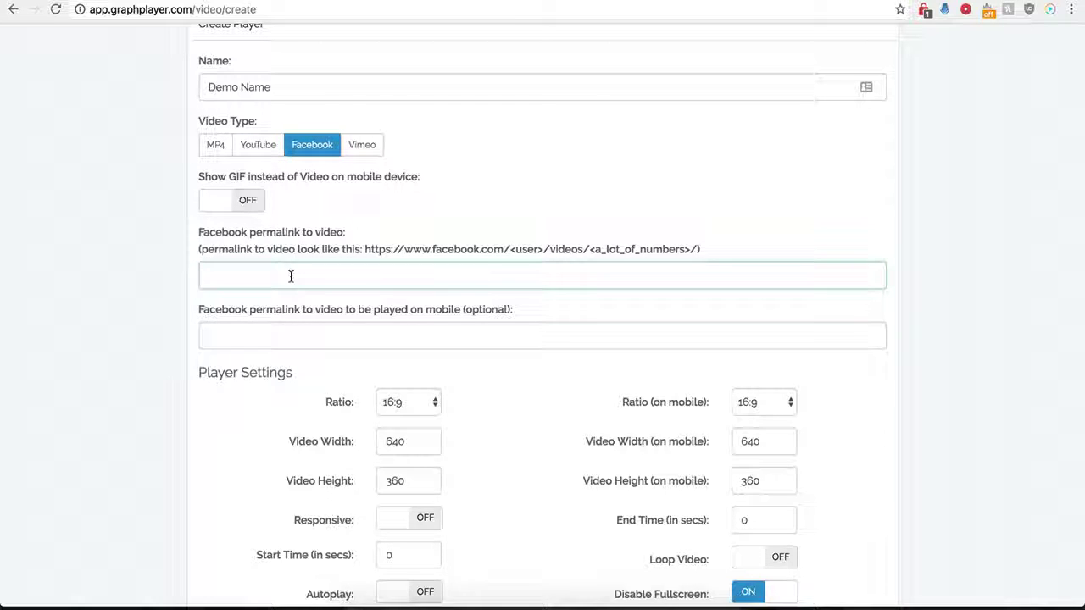
key(ctrl+Tab)
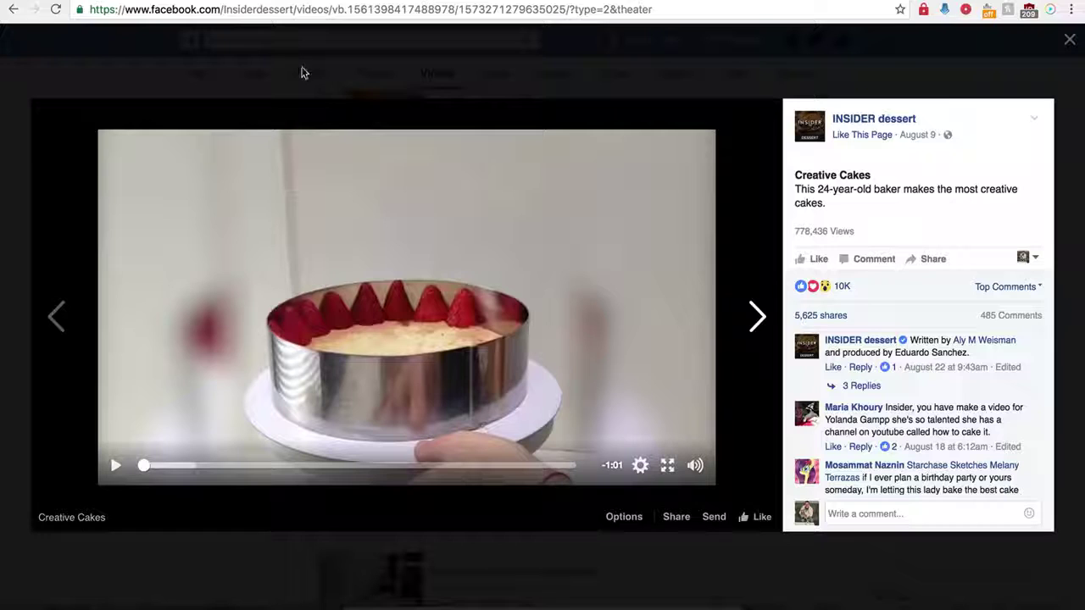
click(319, 16)
key(super+c)
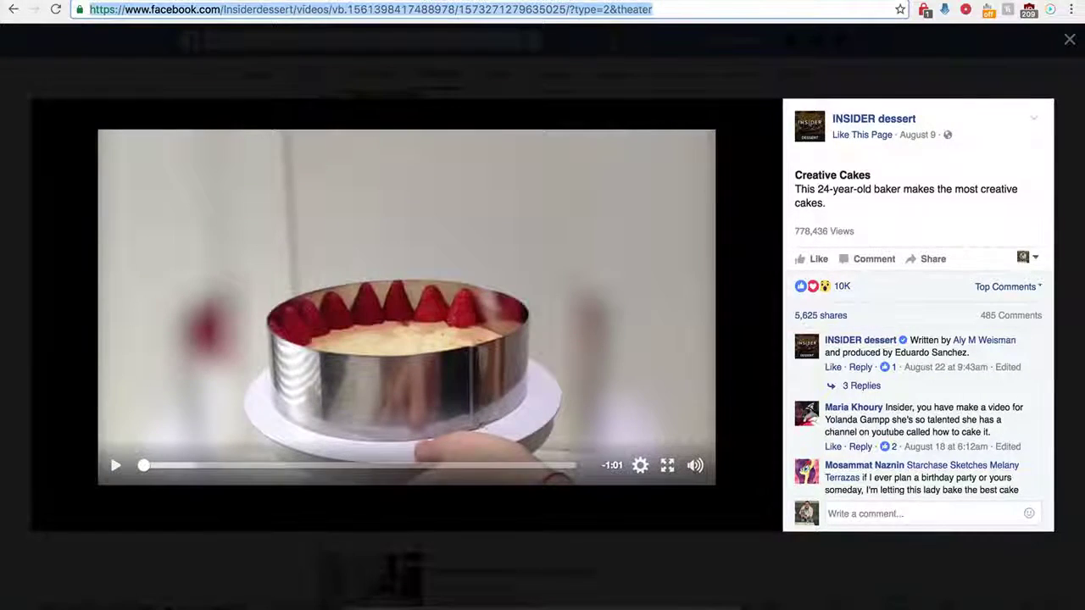
key(ctrl+Tab)
key(super+v)
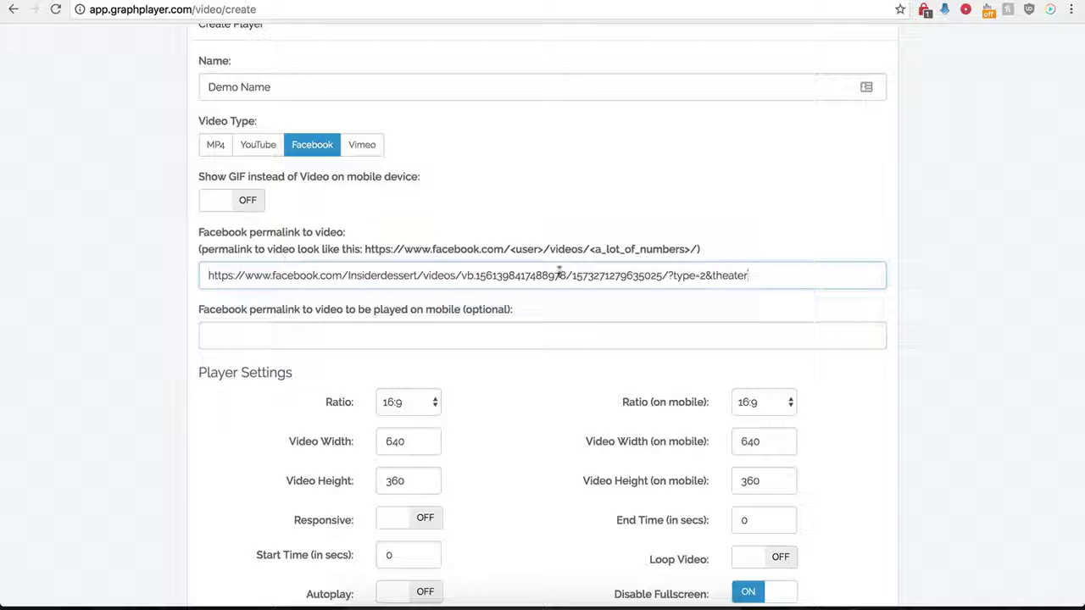
drag(766, 276, 670, 276)
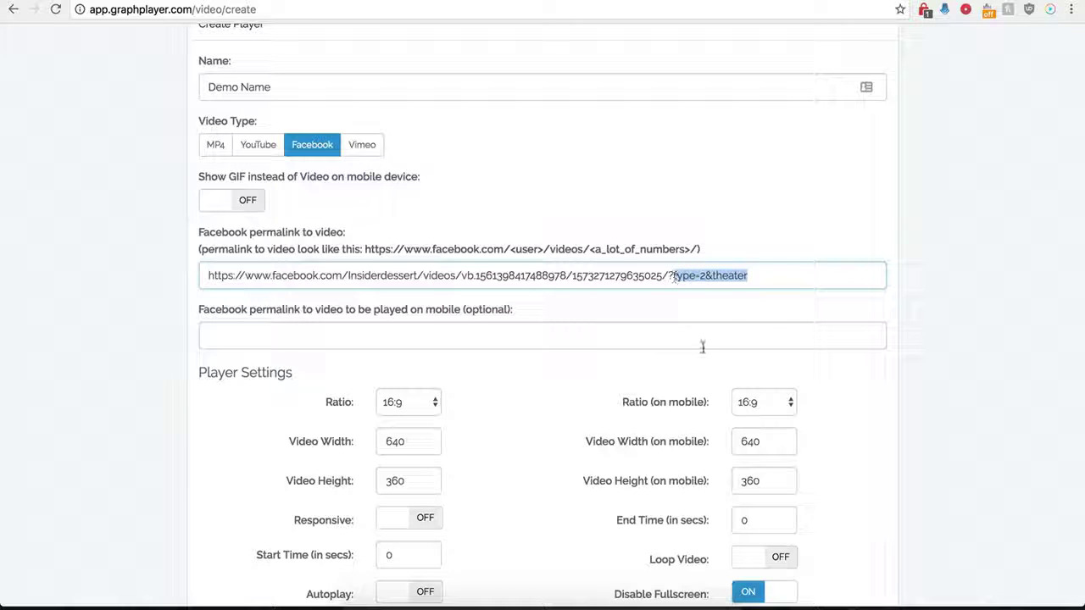
key(BackSpace)
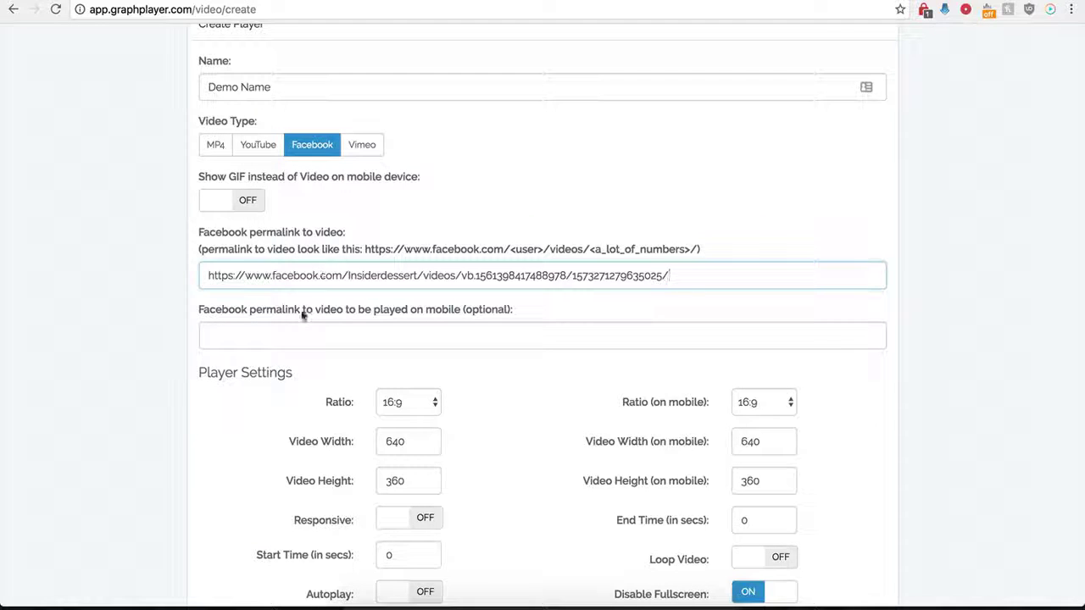
click(270, 337)
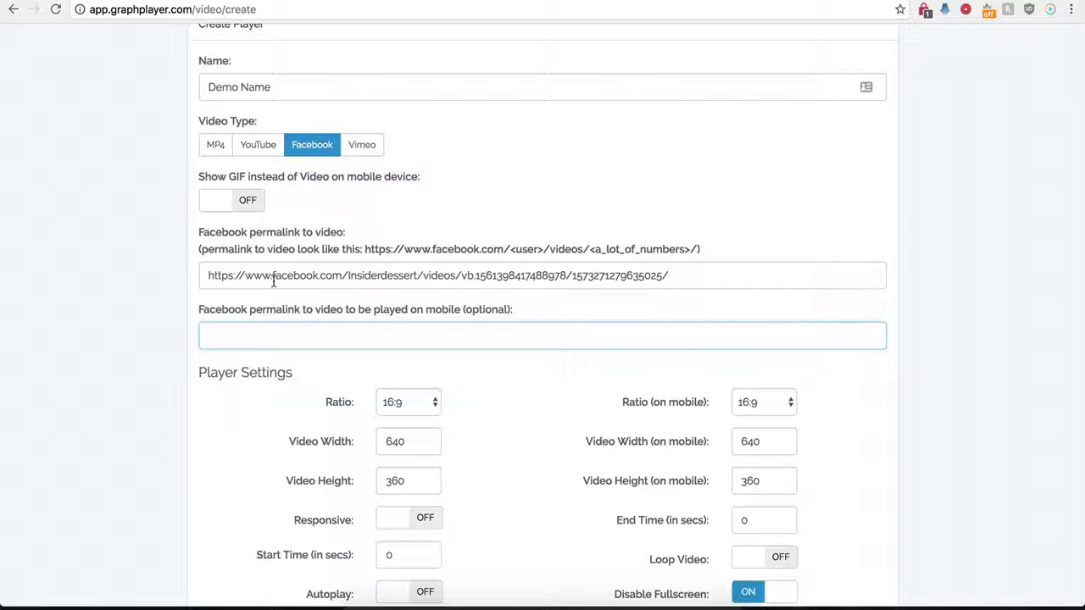
drag(308, 273, 458, 276)
click(302, 278)
key(Tab)
drag(233, 276, 480, 275)
click(356, 337)
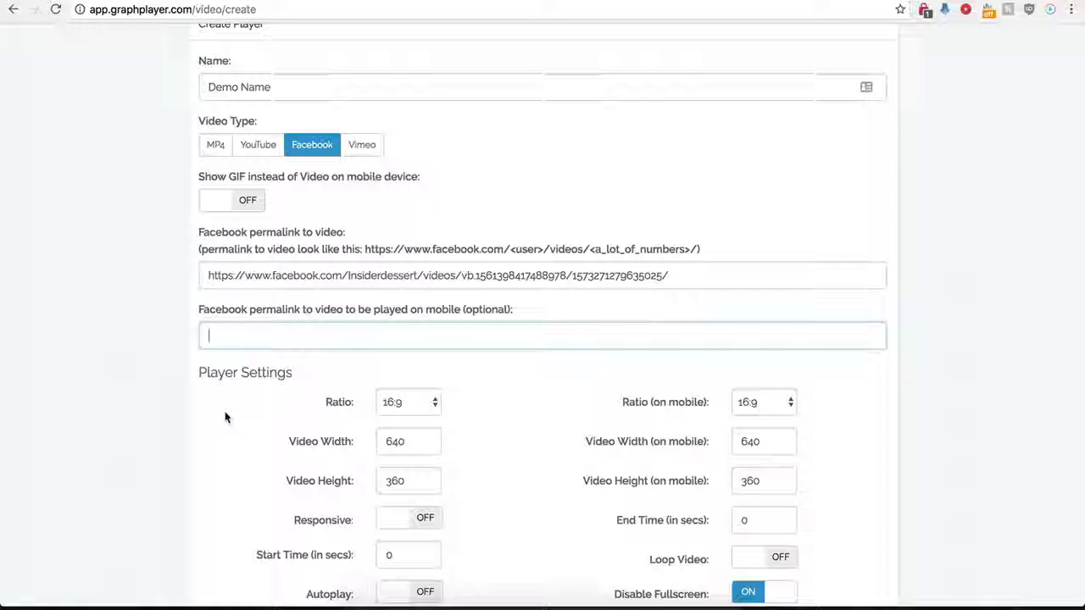
Examine the available ratio options for the desktop and mobile video in the player settings
scroll(226, 416, down, 1)
scroll(225, 417, down, 3)
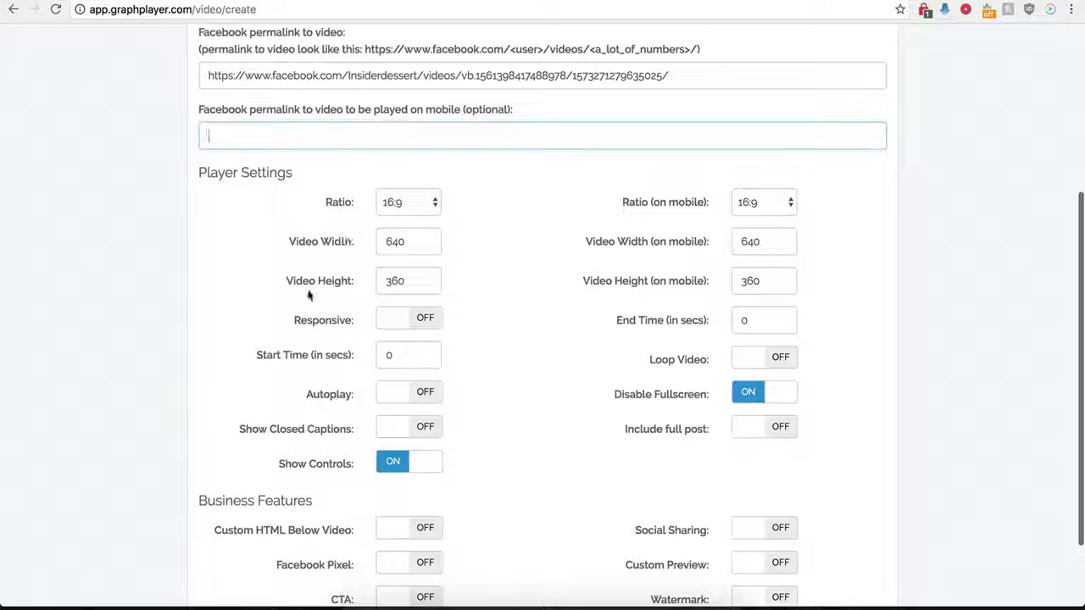
click(427, 205)
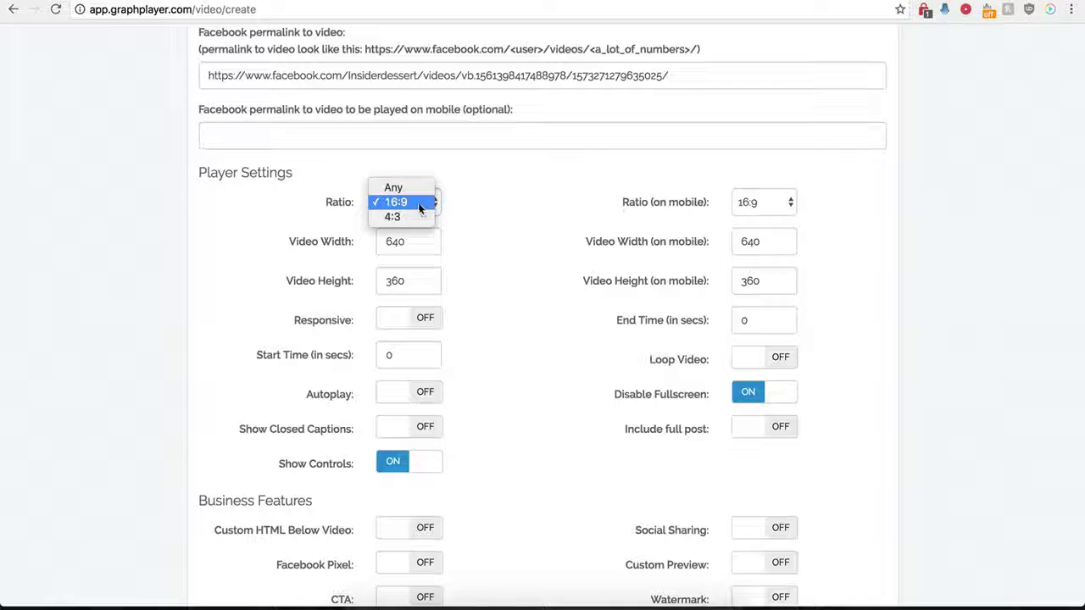
click(405, 205)
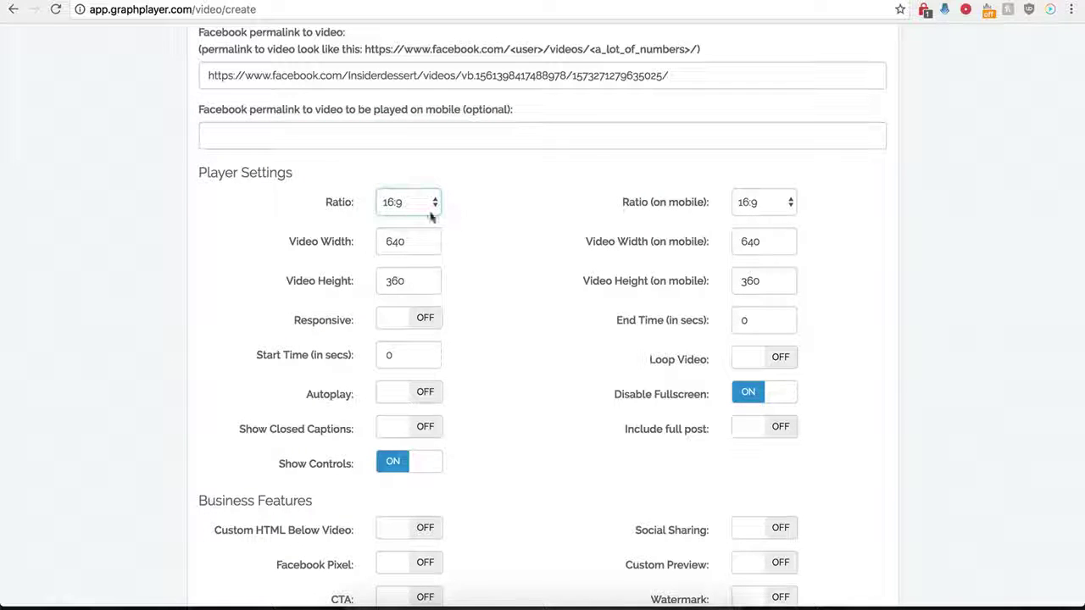
click(749, 209)
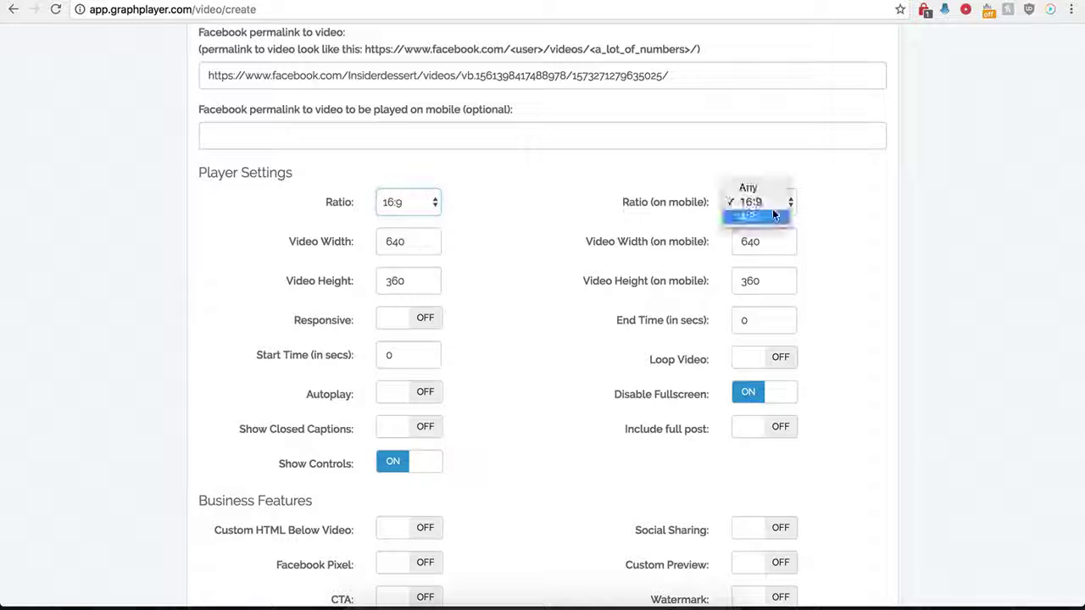
click(617, 201)
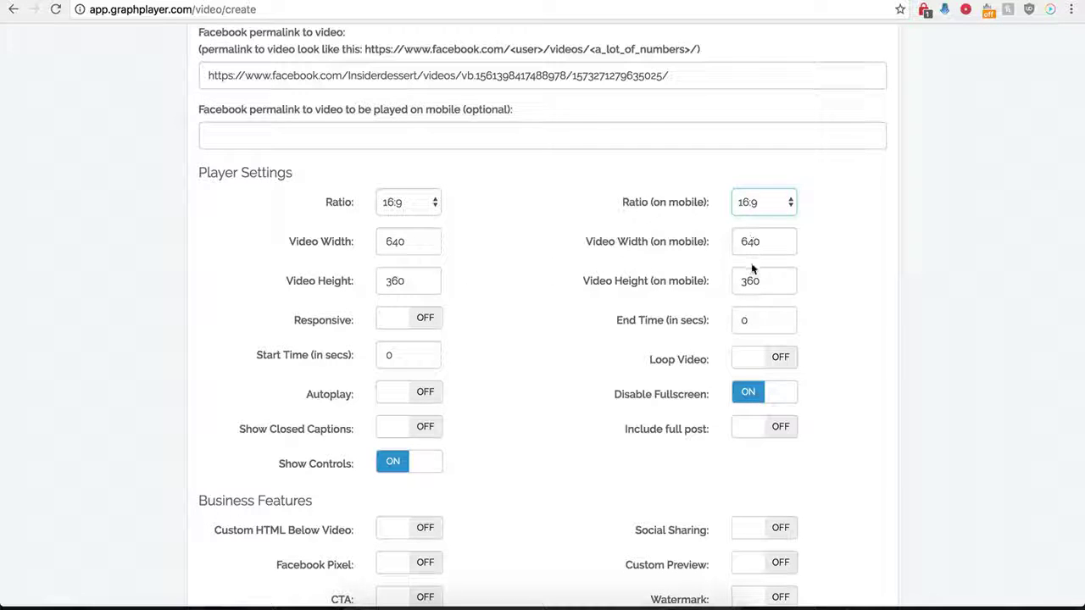
click(422, 317)
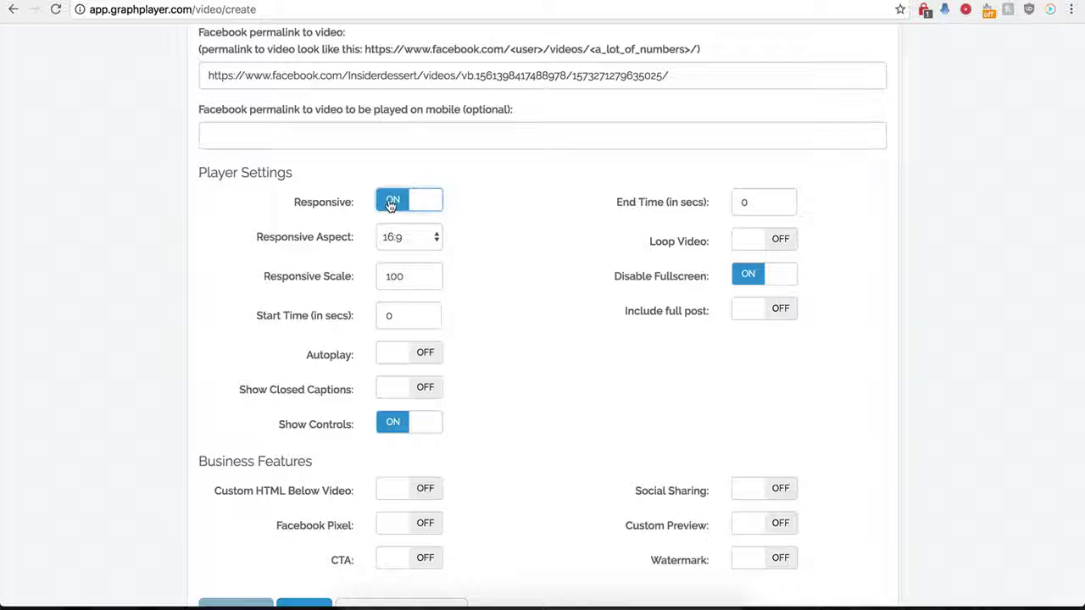
click(391, 203)
click(420, 315)
click(398, 205)
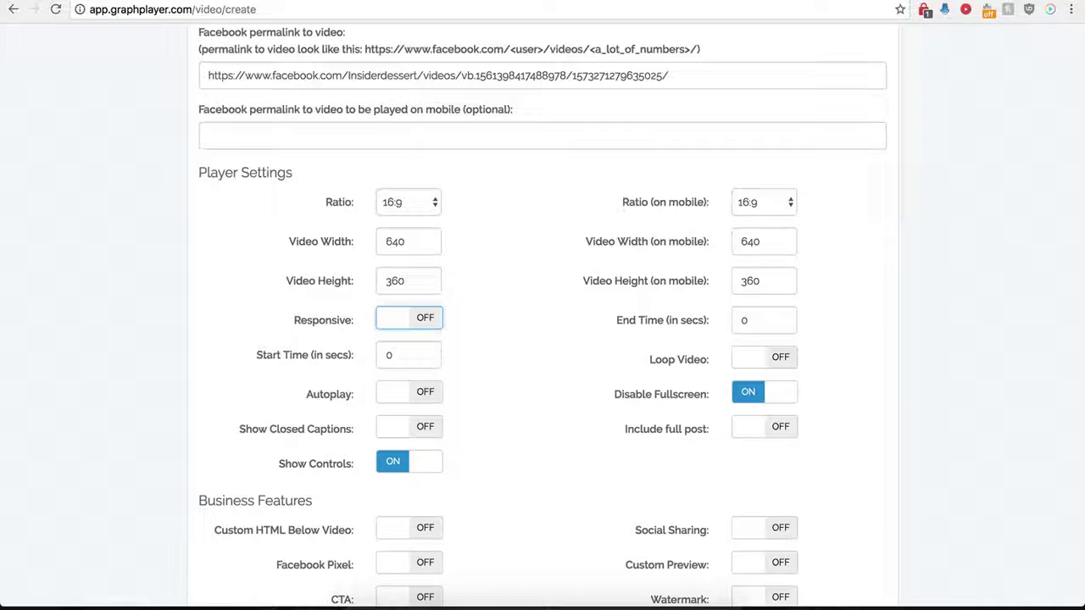
Set the video's start time to 1 second and its end time to 30 seconds
double_click(382, 358)
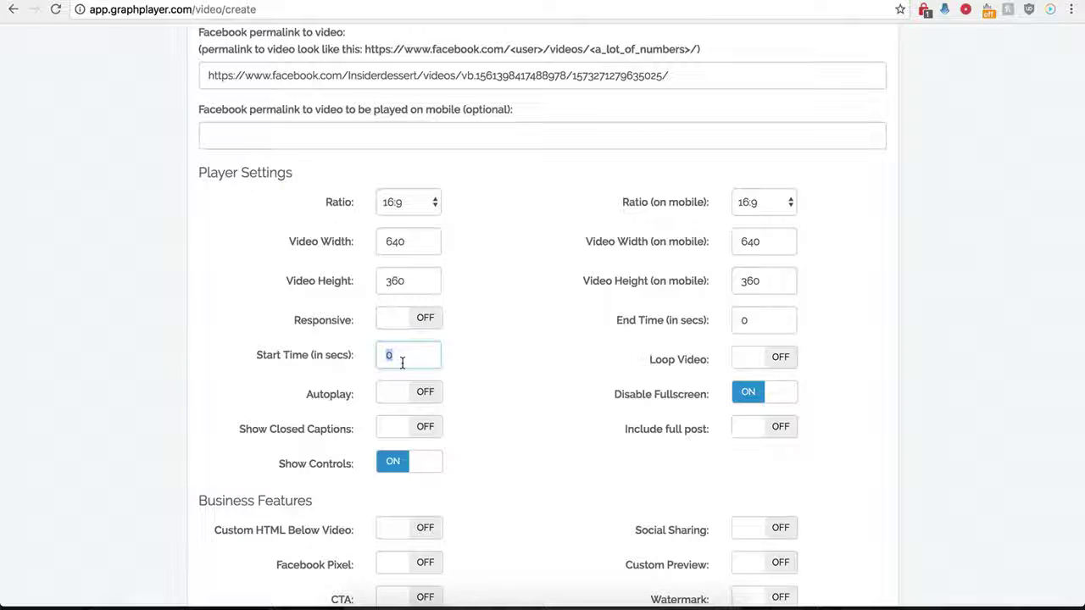
text(1)
double_click(771, 321)
text(30)
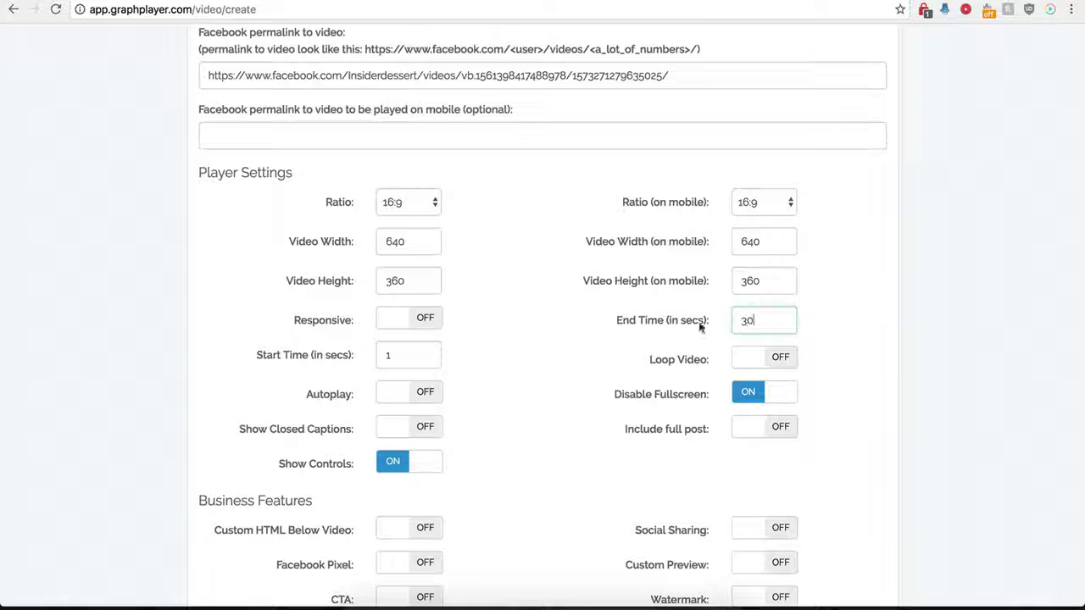
click(535, 350)
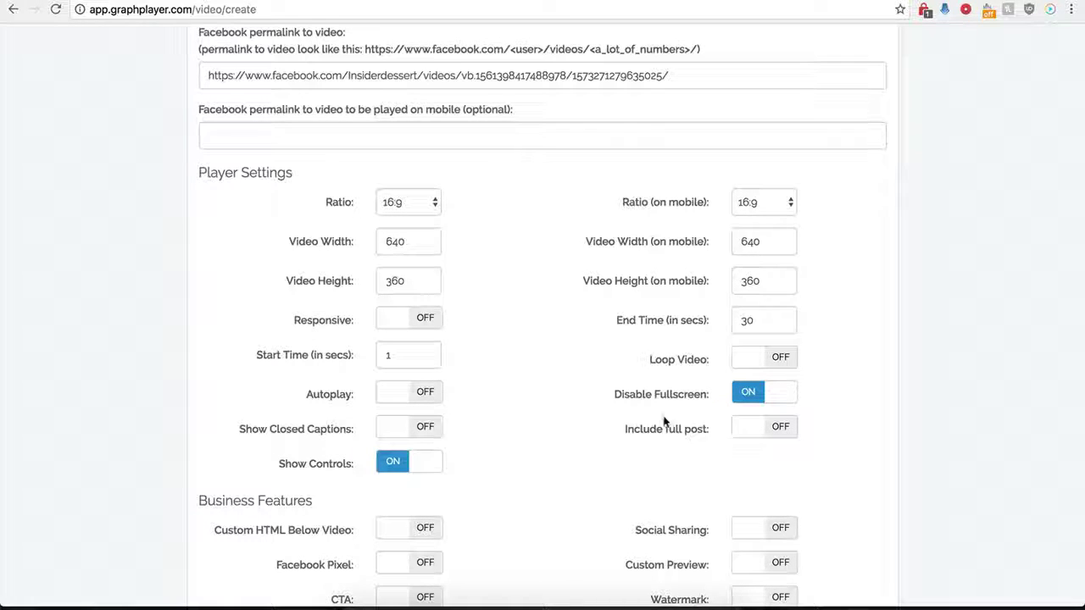
scroll(584, 377, up, 1)
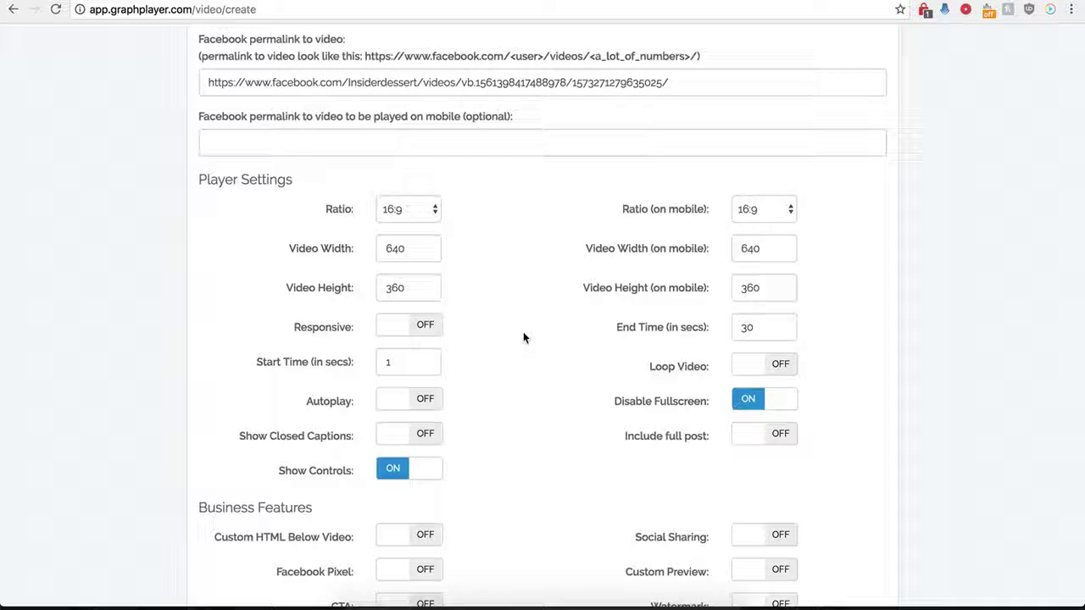
click(773, 438)
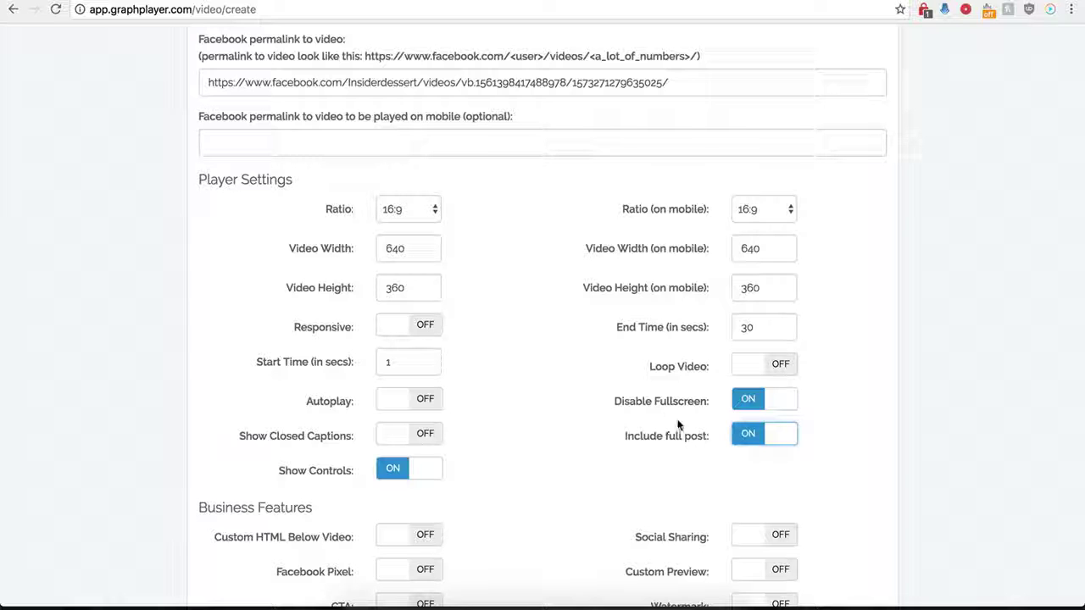
click(746, 437)
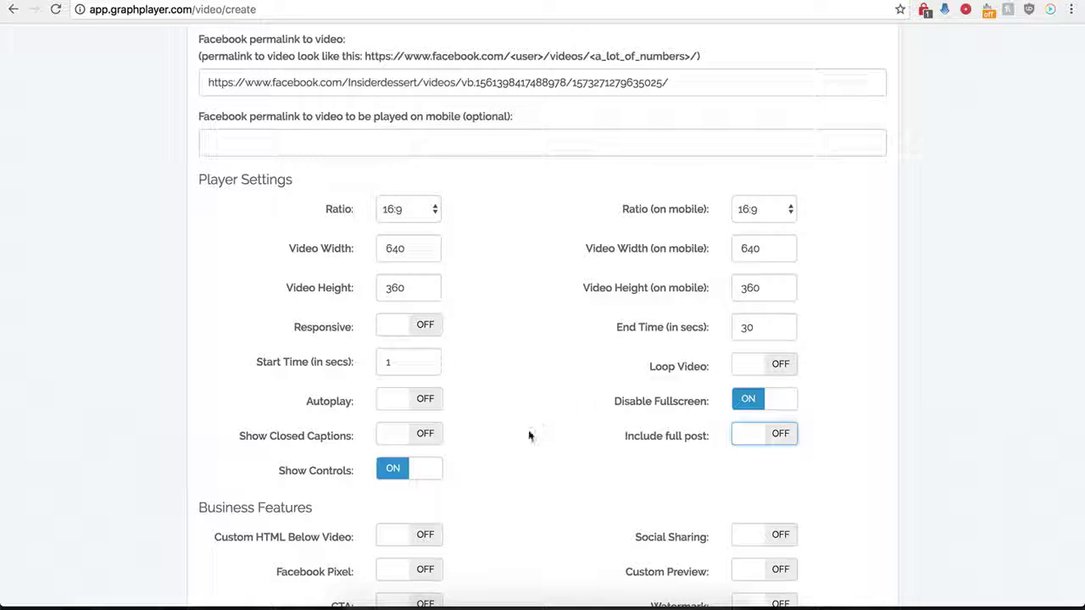
Save the player and copy its full secure embed code
scroll(528, 430, down, 3)
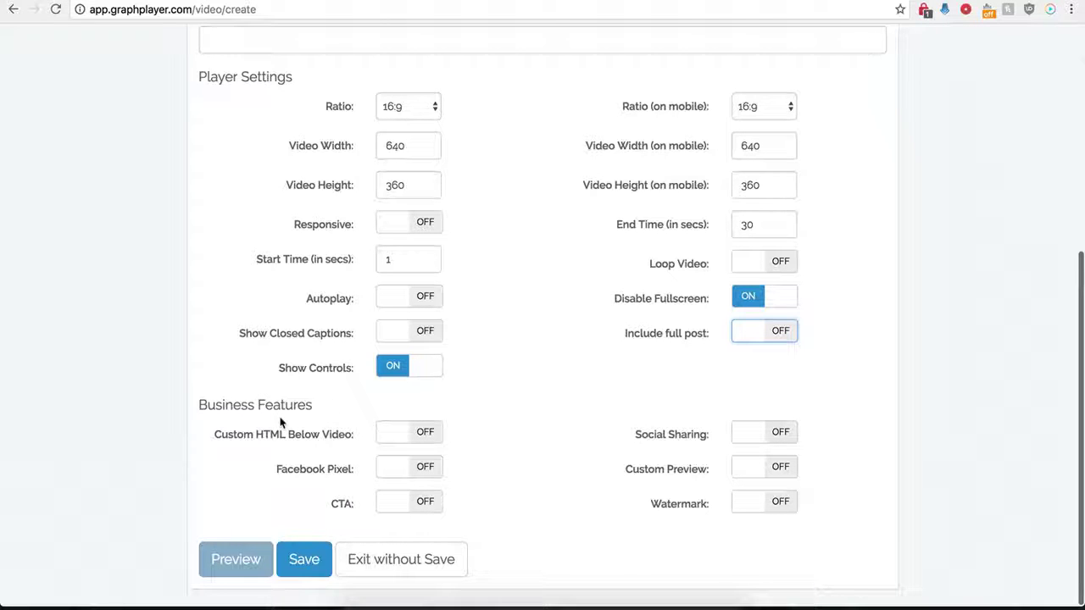
click(304, 559)
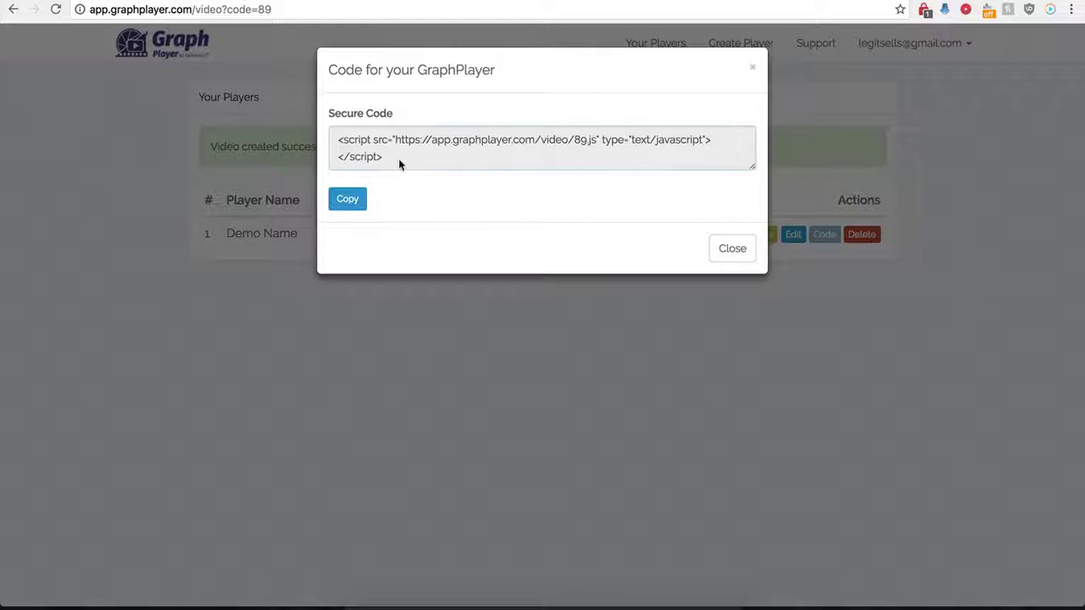
drag(399, 158, 333, 142)
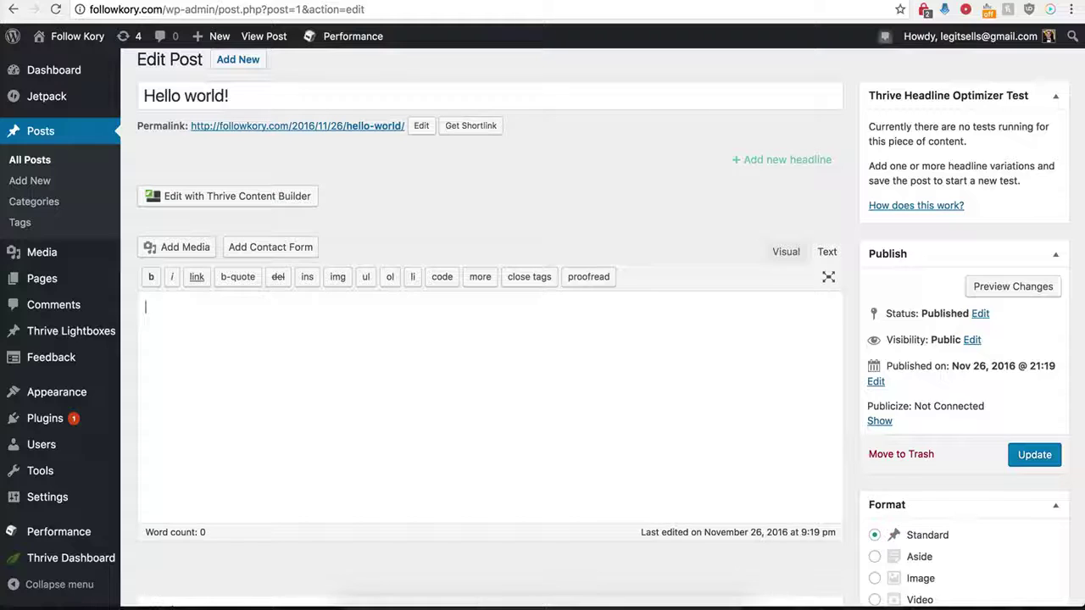
In WordPress, paste the player's embed script into the body of the "Hello world!" post and update the post
click(274, 365)
text(<script src="https://app.graphplayer.com/video/89.js" type="text/javascript"></script>)
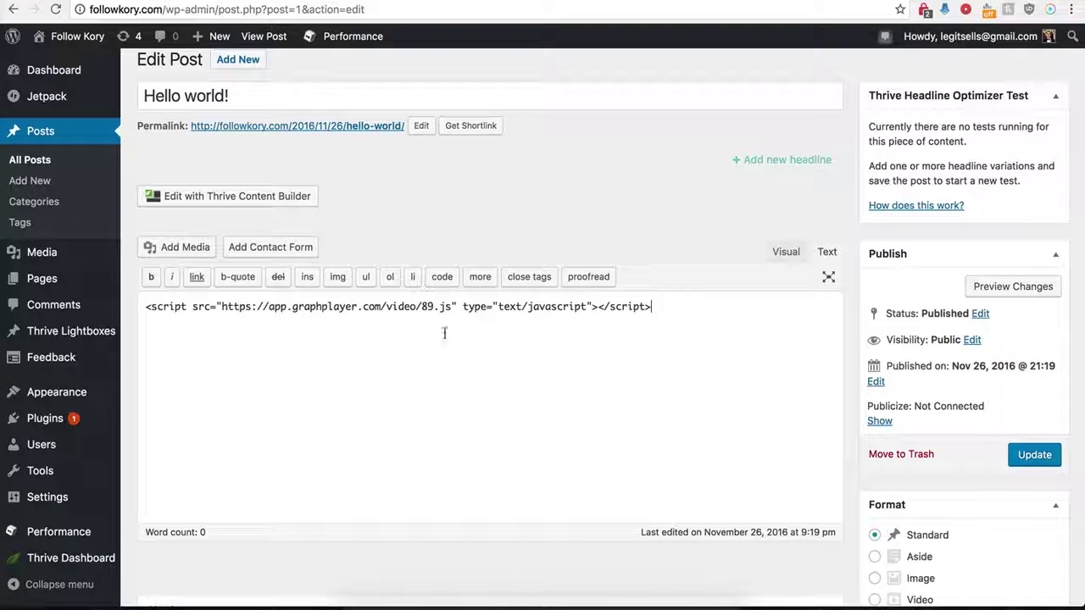
click(1036, 458)
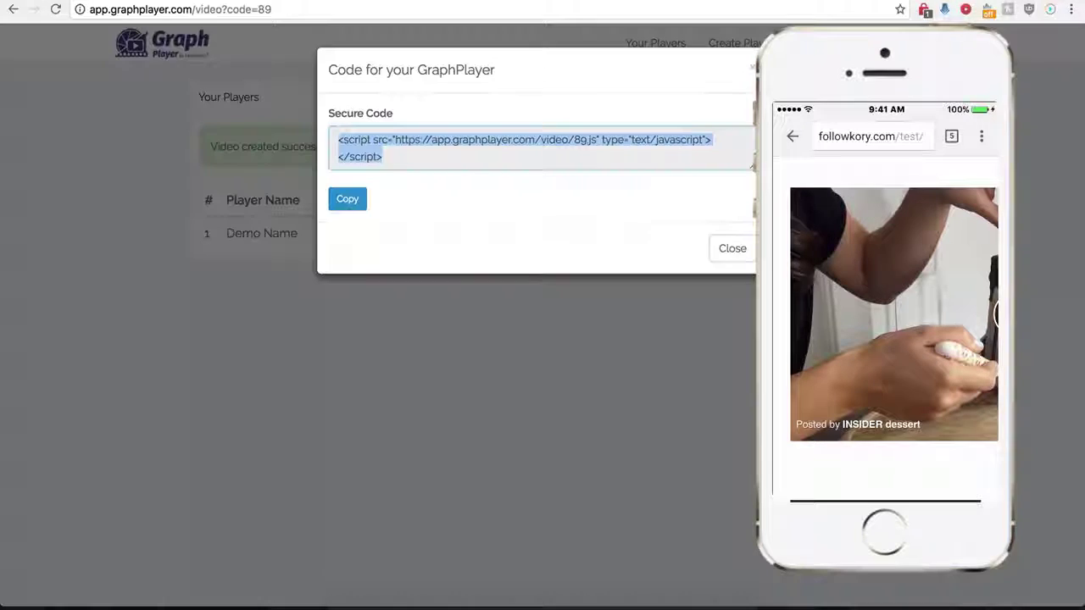
Back in GraphPlayer, open the Demo Name player for editing and enable showing a GIF instead of the video on mobile devices
click(720, 260)
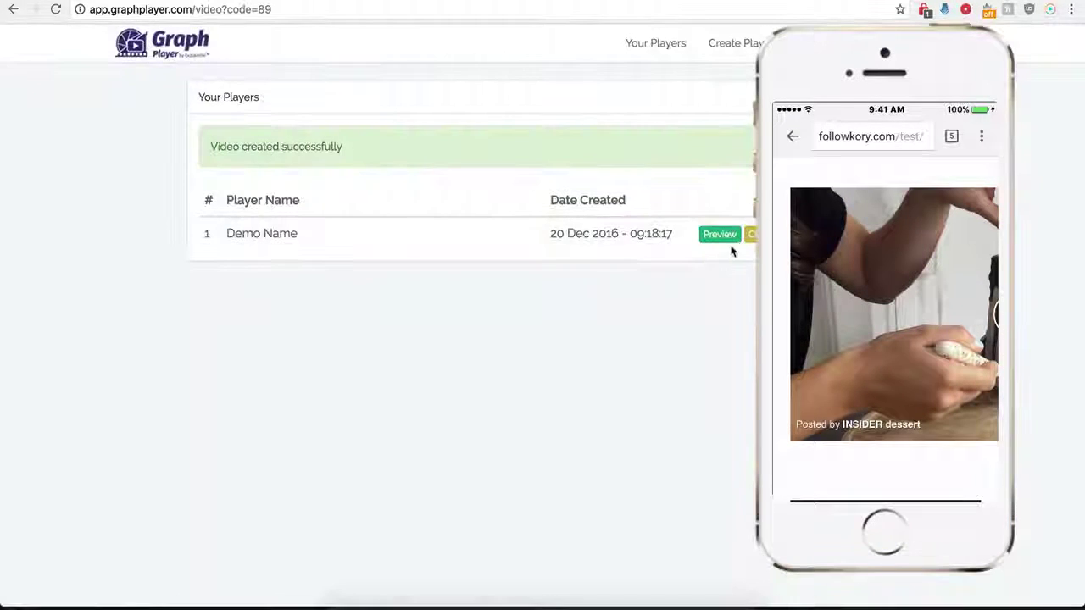
click(792, 234)
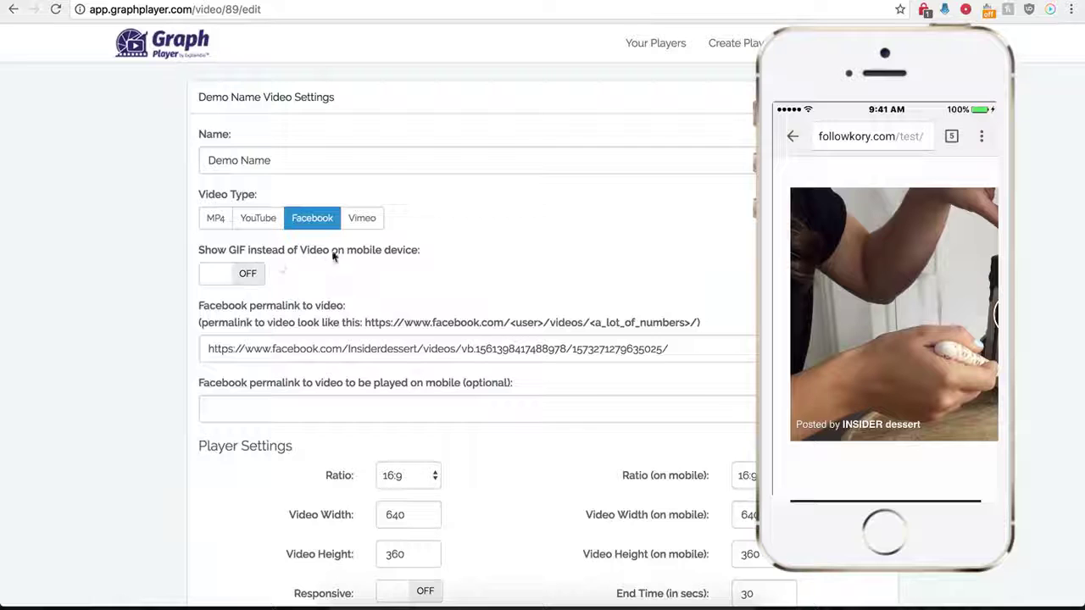
click(251, 275)
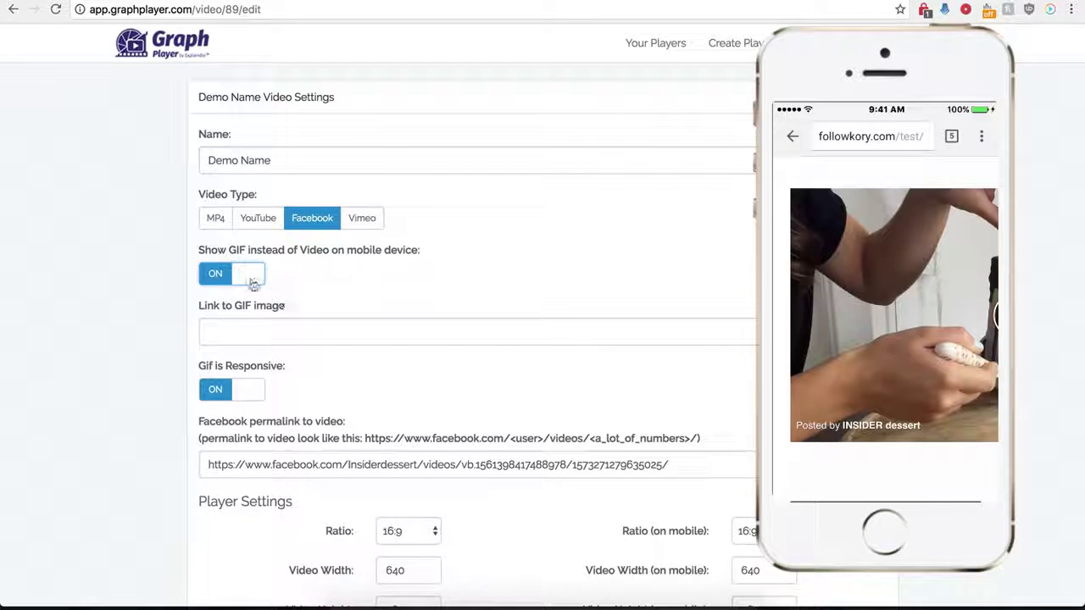
click(253, 330)
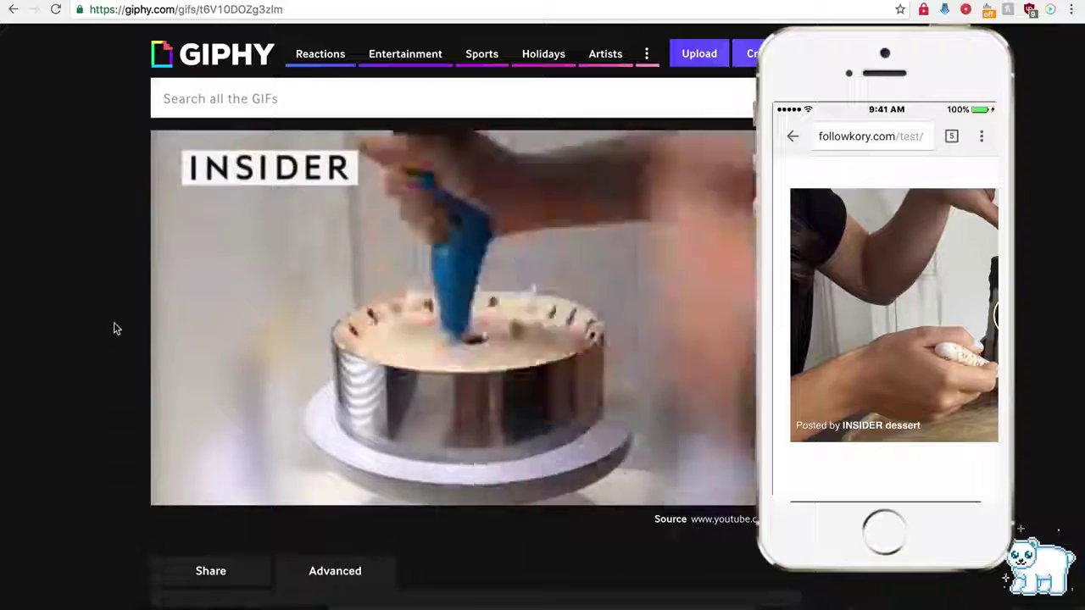
scroll(112, 349, down, 2)
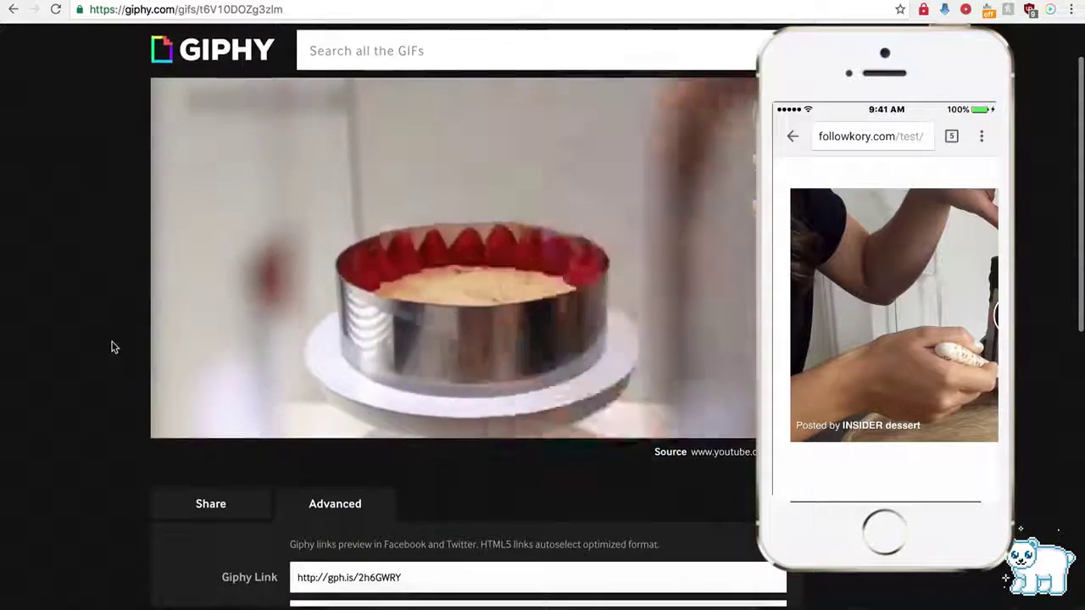
scroll(263, 365, down, 5)
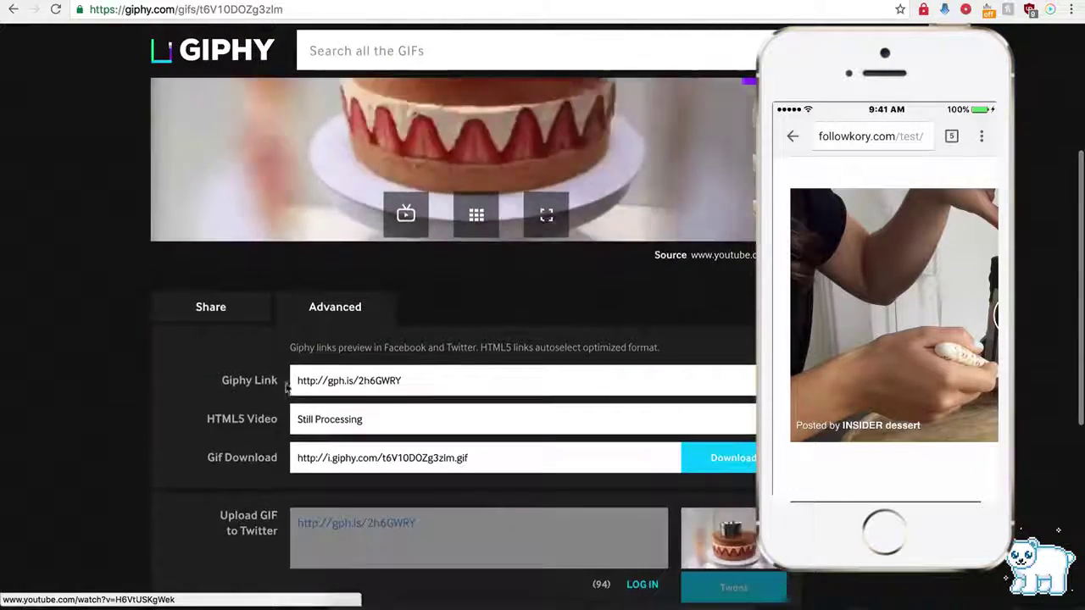
click(337, 382)
key(ctrl+c)
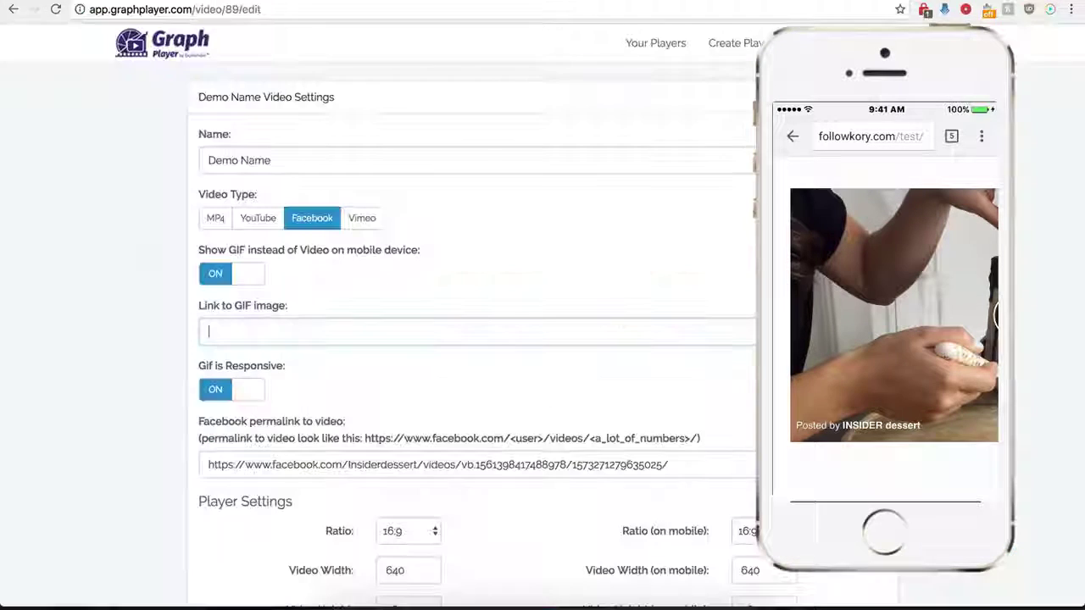
Back in GraphPlayer, paste the copied Giphy address as the link to the GIF image and save the player
key(ctrl+Tab)
click(283, 332)
key(ctrl+v)
scroll(161, 416, down, 10)
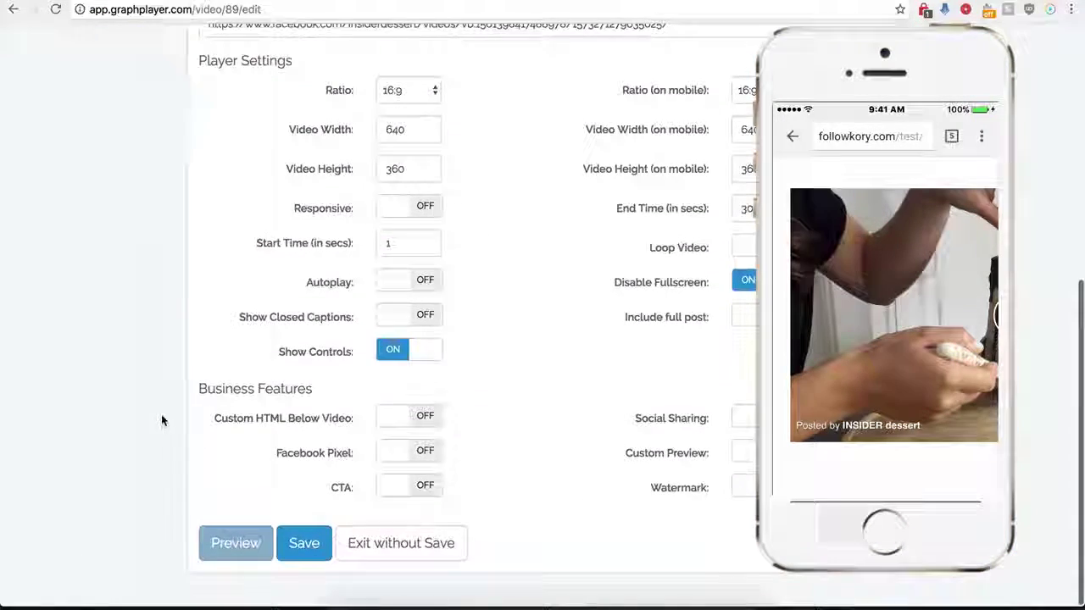
click(303, 558)
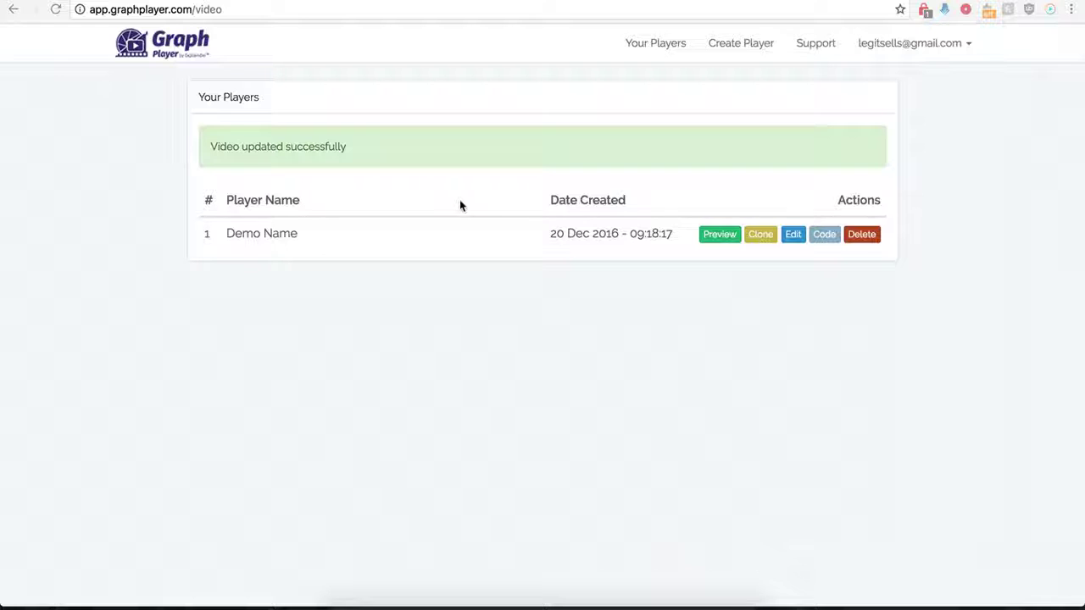
Open the Demo Name player for editing, enable including the full Facebook post, and save the player
click(790, 239)
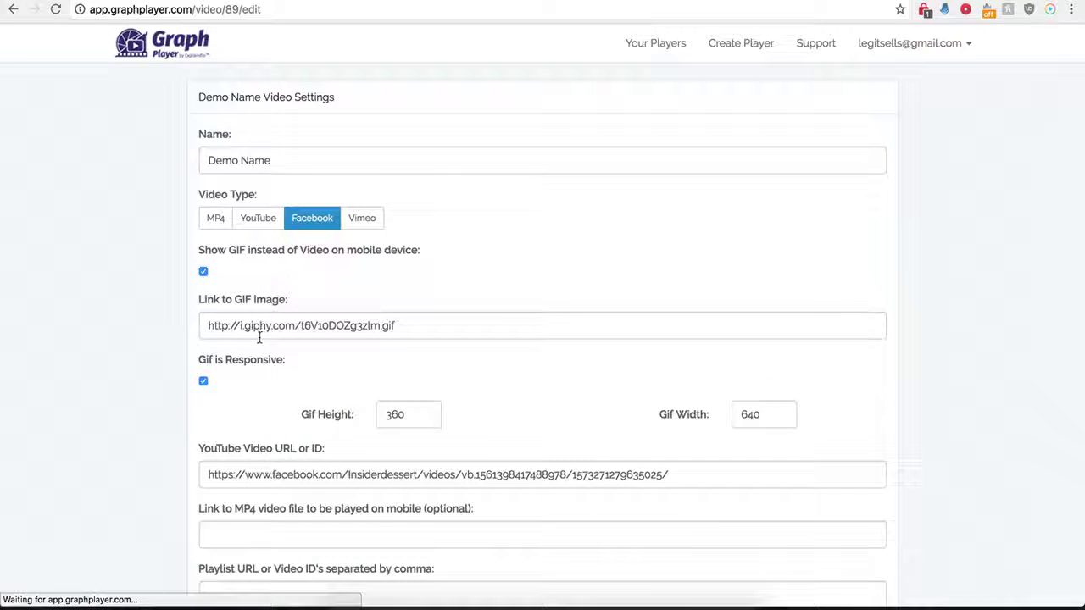
scroll(181, 410, down, 2)
scroll(180, 411, down, 10)
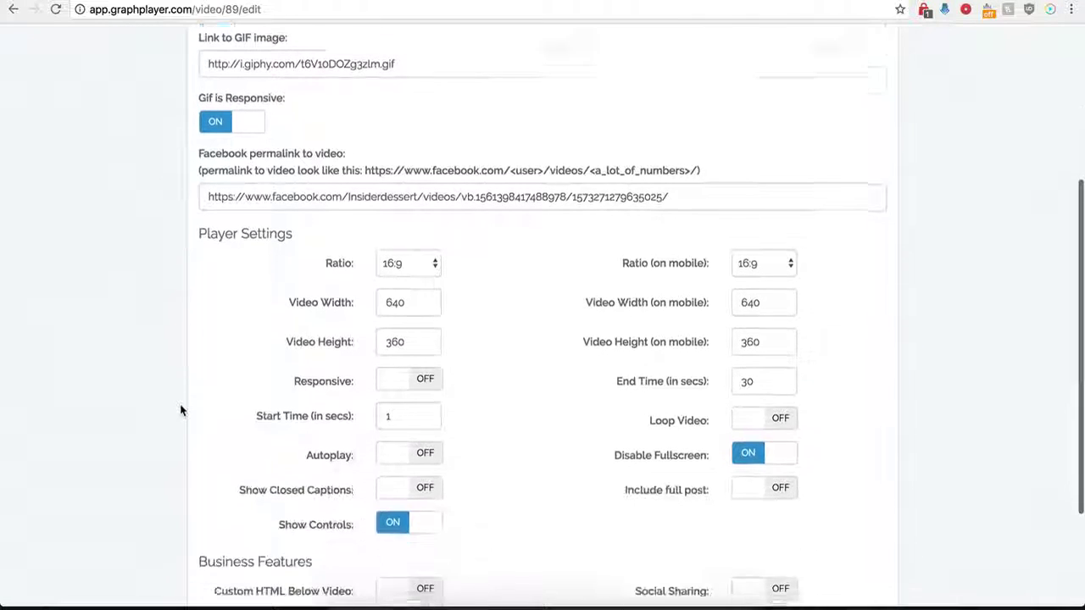
scroll(180, 411, down, 1)
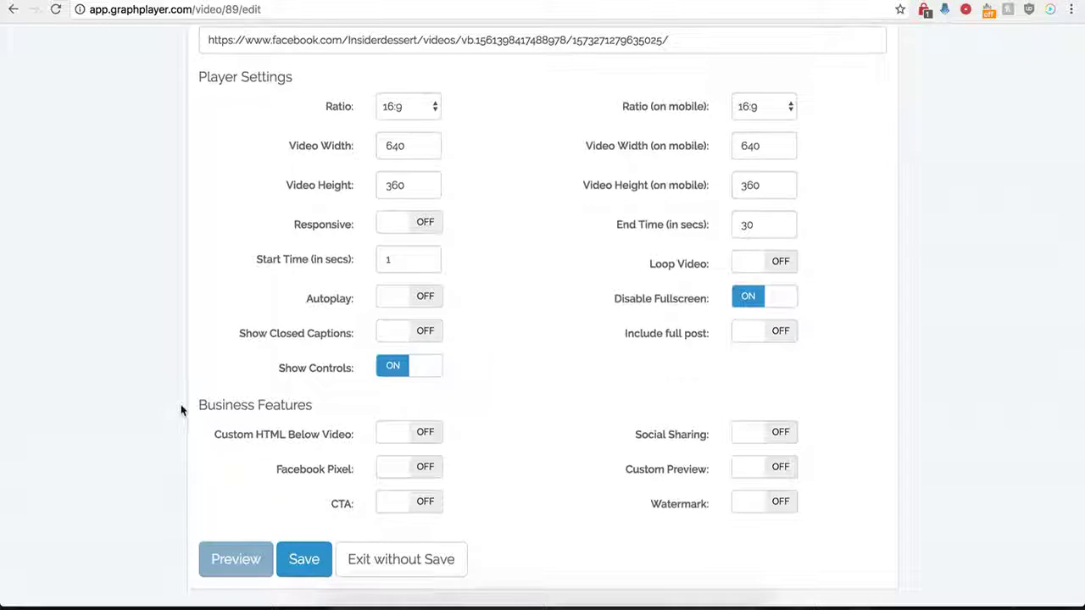
click(778, 333)
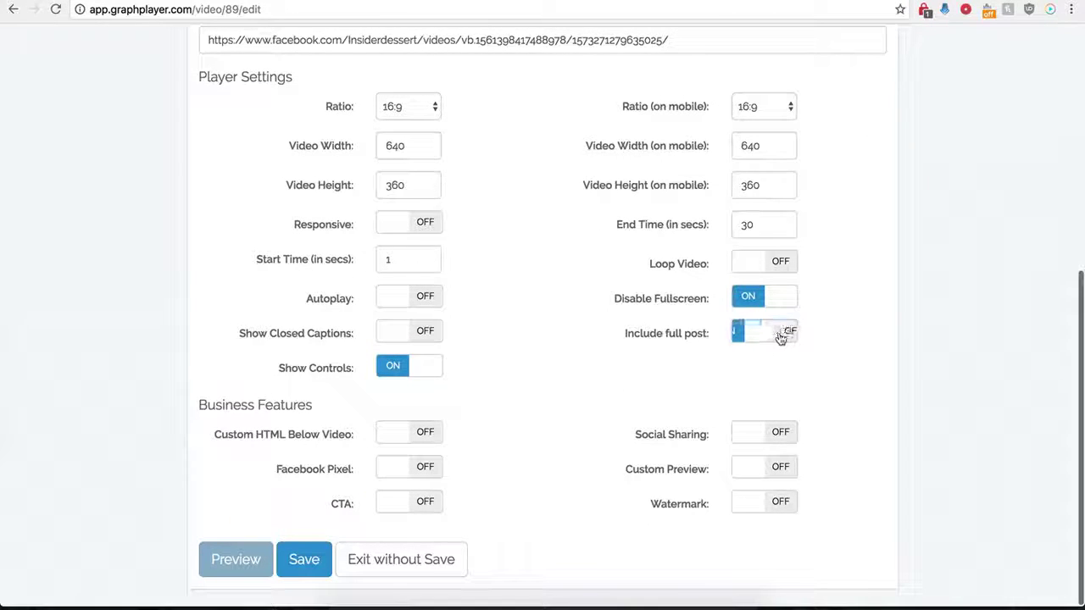
click(283, 559)
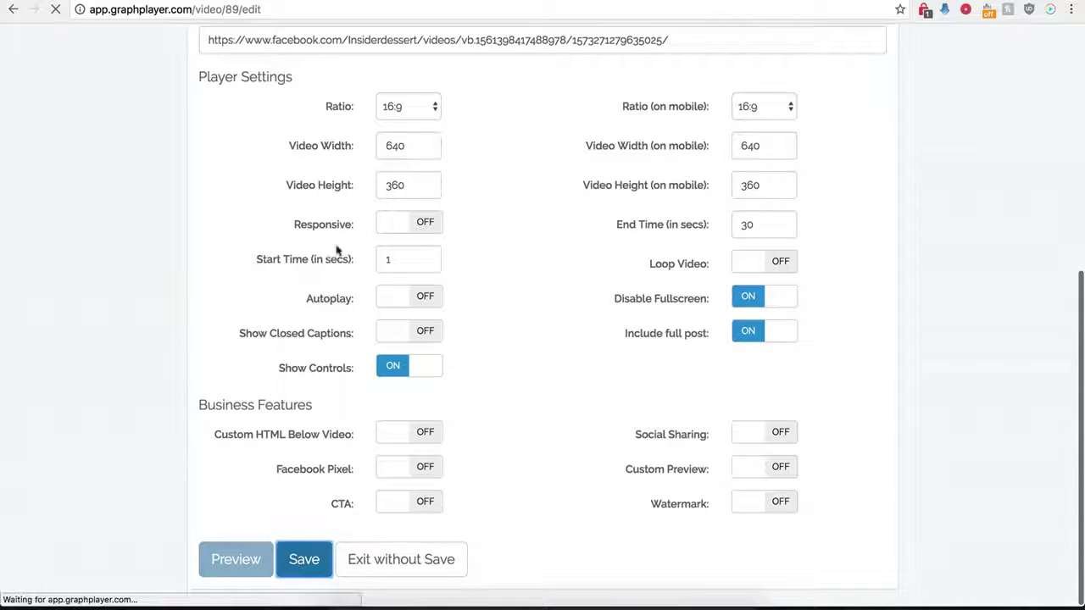
Reload the WordPress Test page and examine the post text and reaction icons below the embedded video
key(ctrl+Tab)
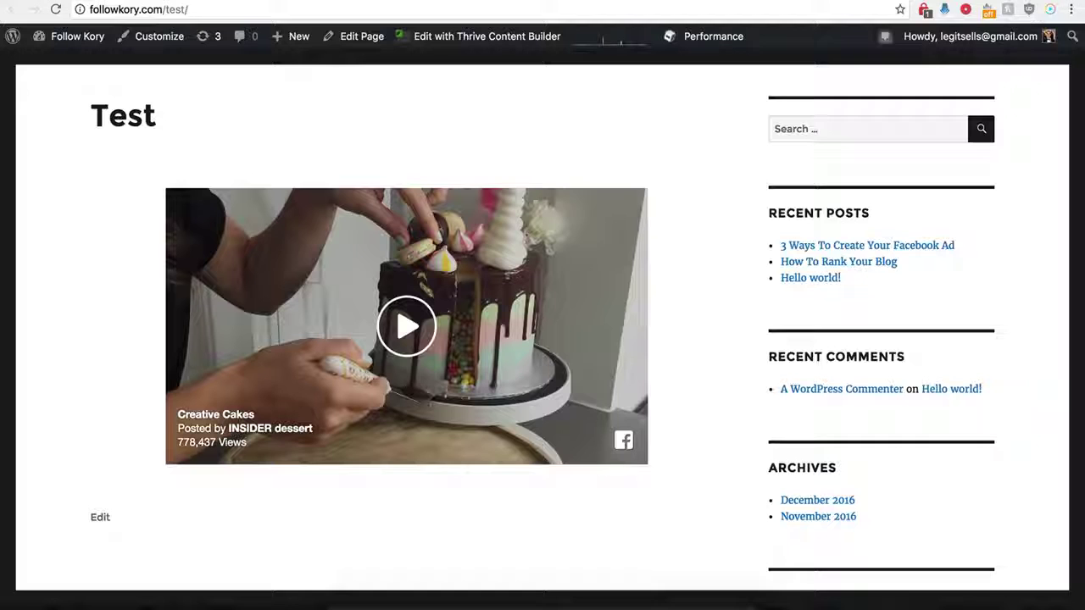
click(55, 9)
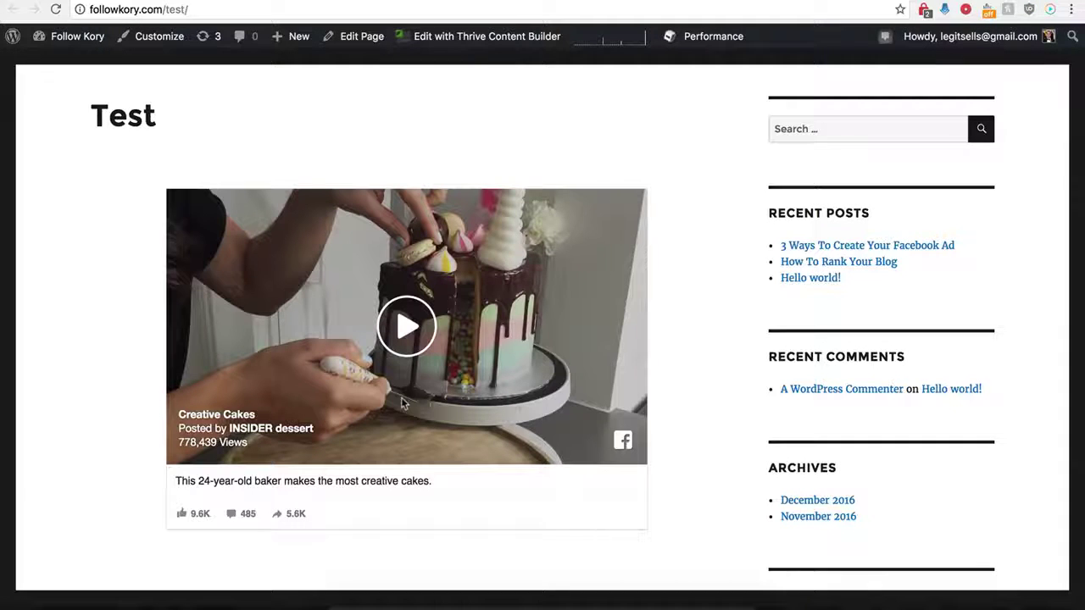
scroll(144, 501, down, 1)
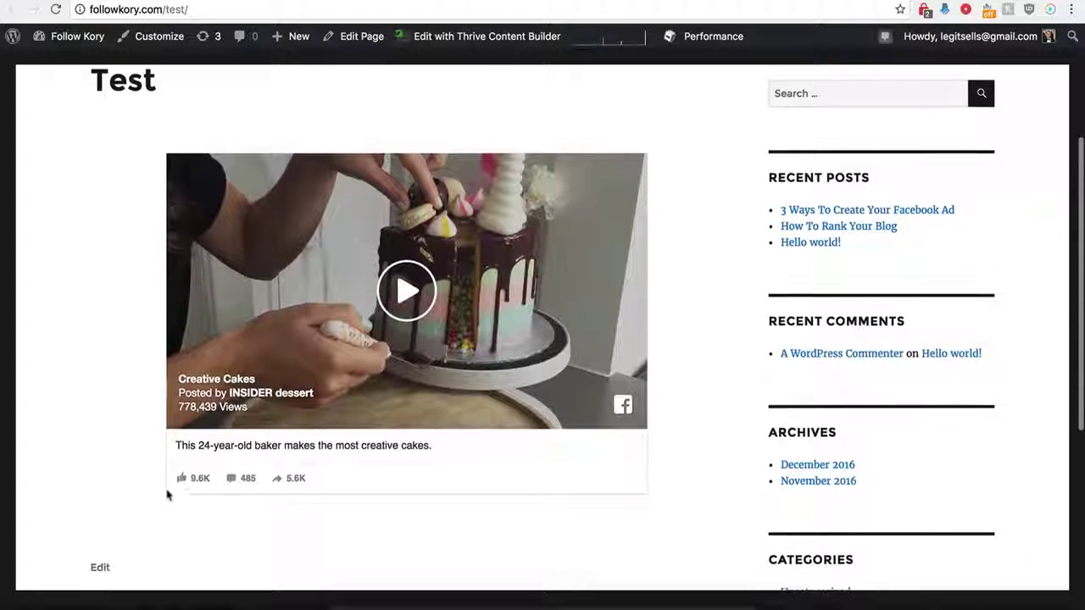
click(232, 481)
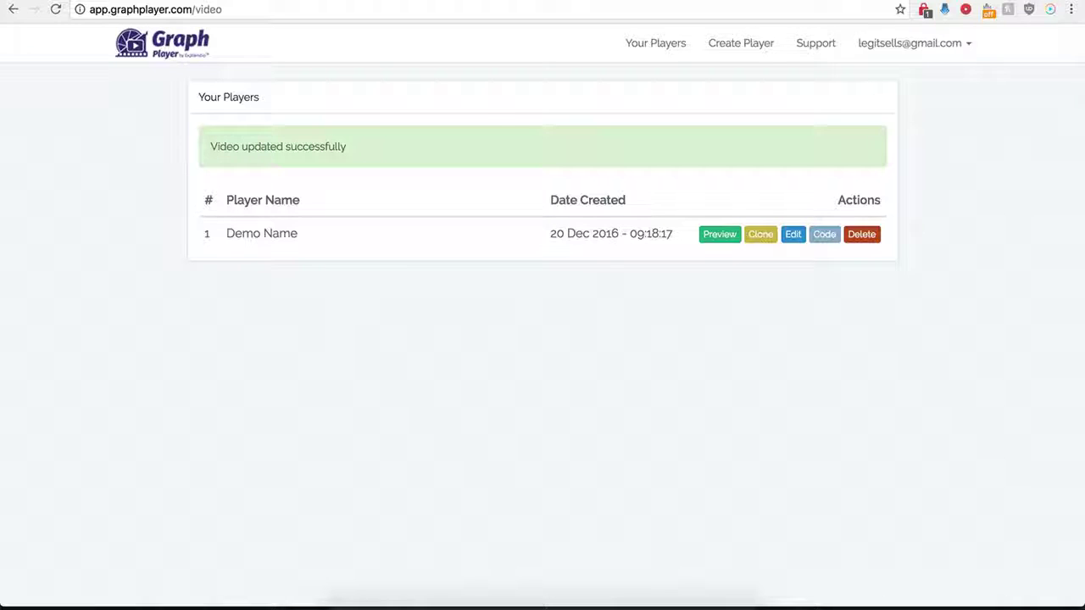
Back in GraphPlayer, open the Demo Name player for editing and enable custom HTML below the video
click(793, 238)
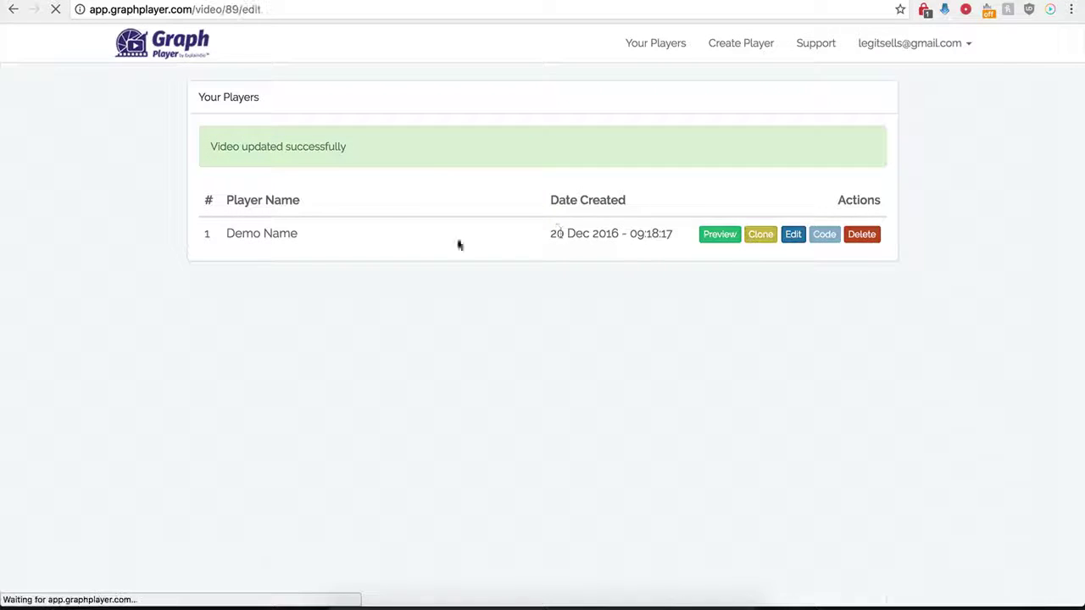
scroll(234, 415, down, 5)
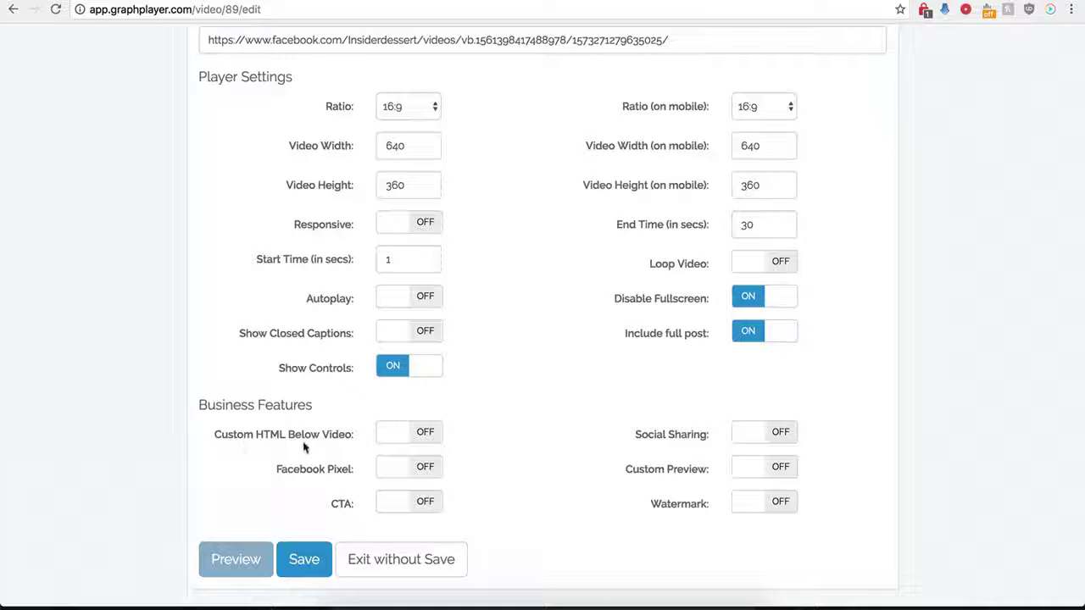
click(426, 431)
scroll(461, 469, down, 3)
click(400, 332)
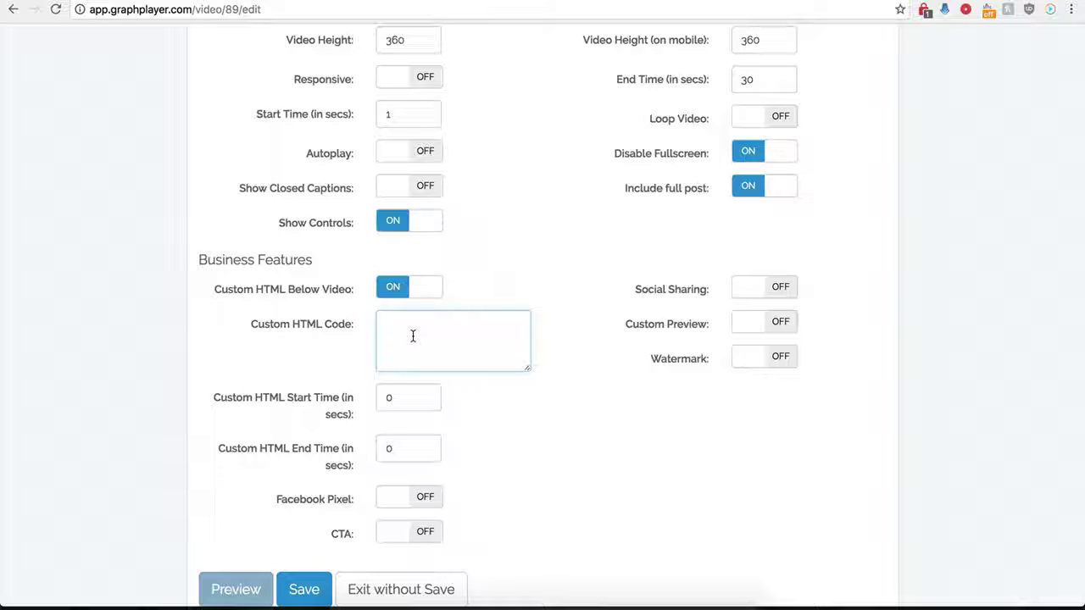
Set the custom HTML start time to 120 seconds
click(402, 403)
double_click(401, 402)
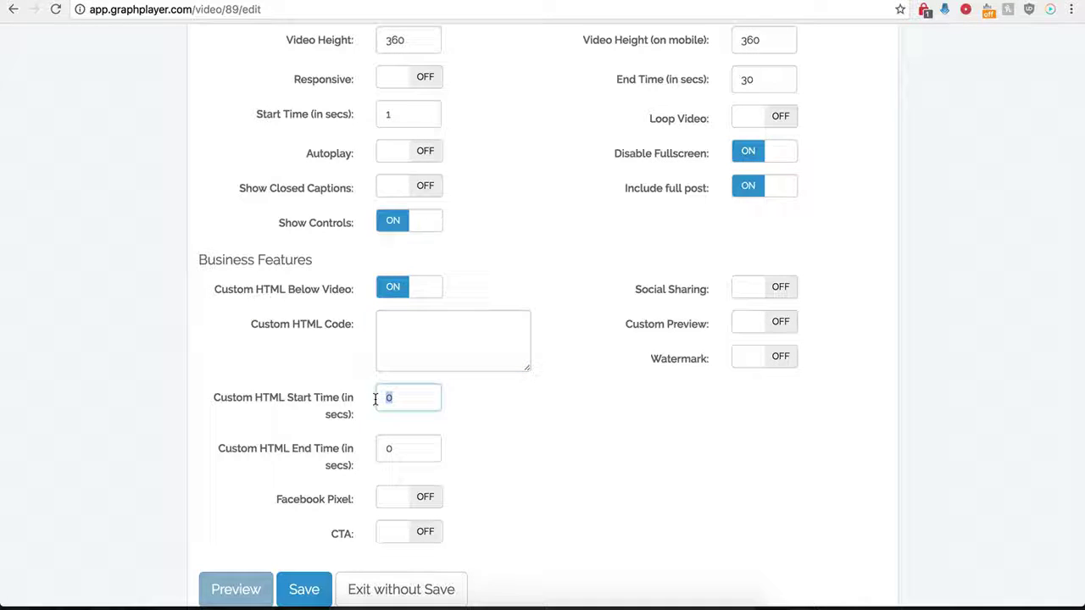
double_click(383, 449)
click(421, 337)
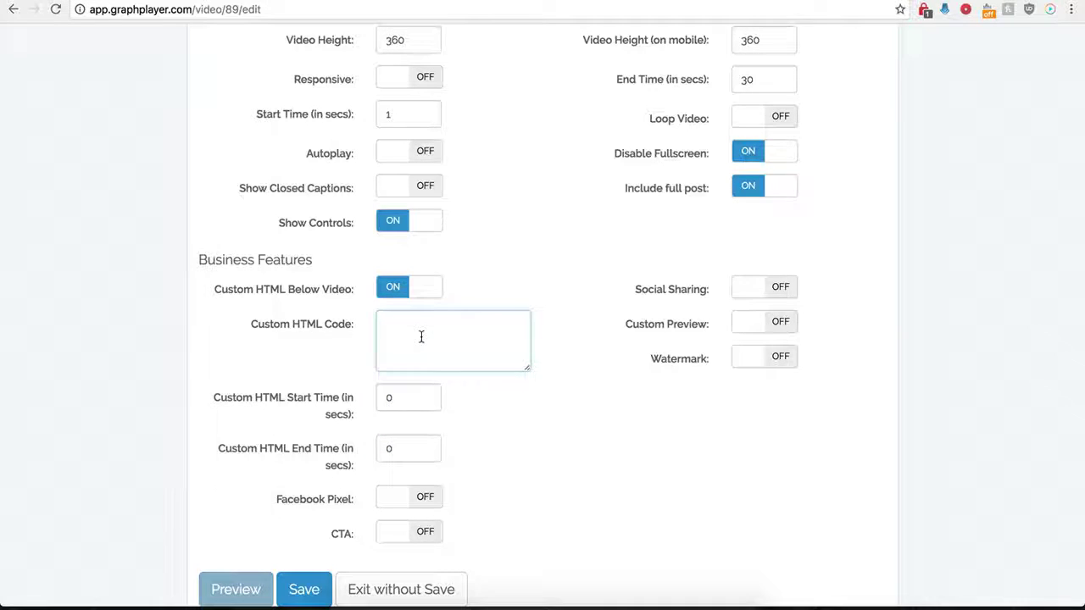
scroll(421, 339, up, 5)
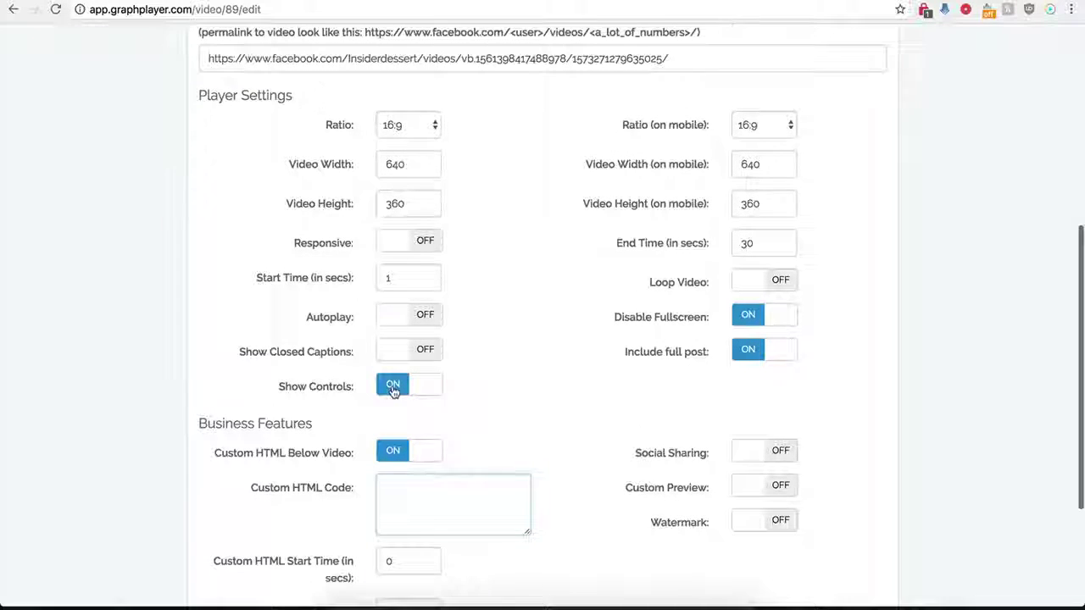
scroll(395, 387, down, 3)
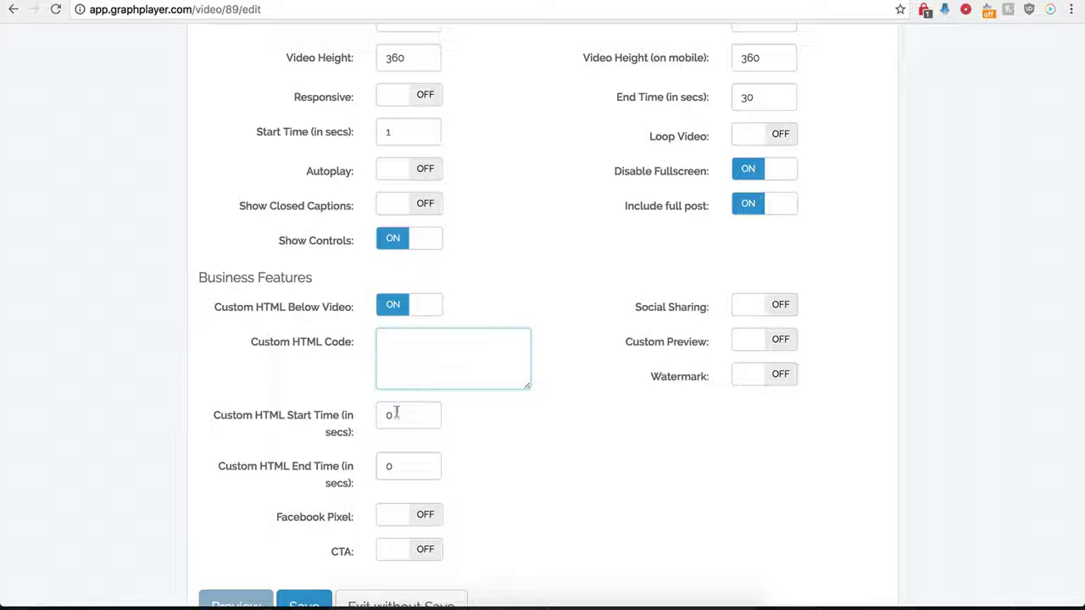
drag(416, 415, 378, 415)
scroll(481, 352, down, 1)
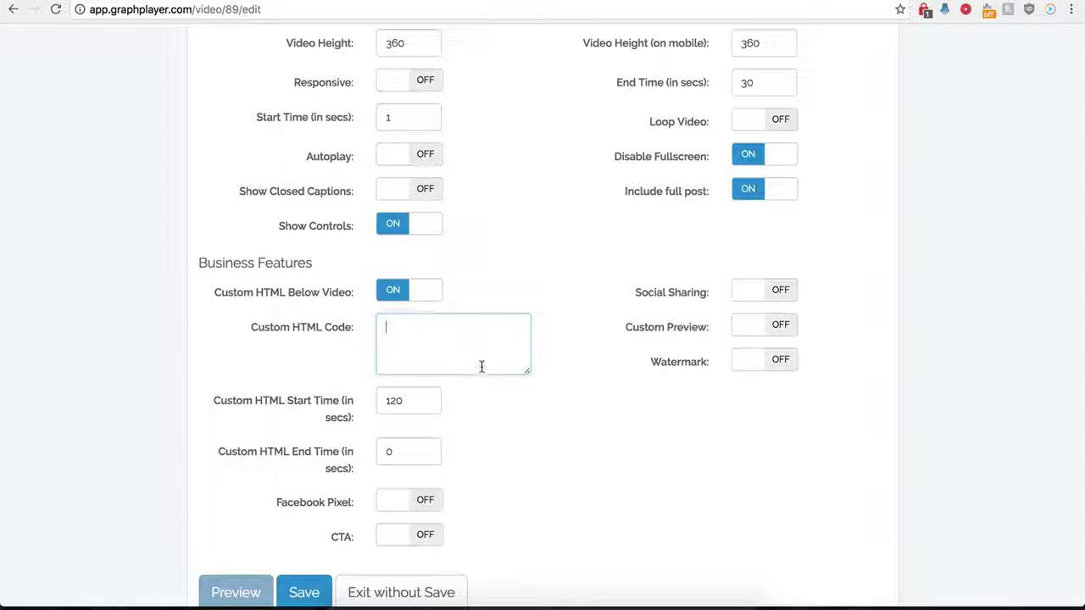
Paste the centered Buy Now button image code into the custom HTML code and enlarge the box to show it all
key(ctrl+v)
drag(527, 374, 561, 422)
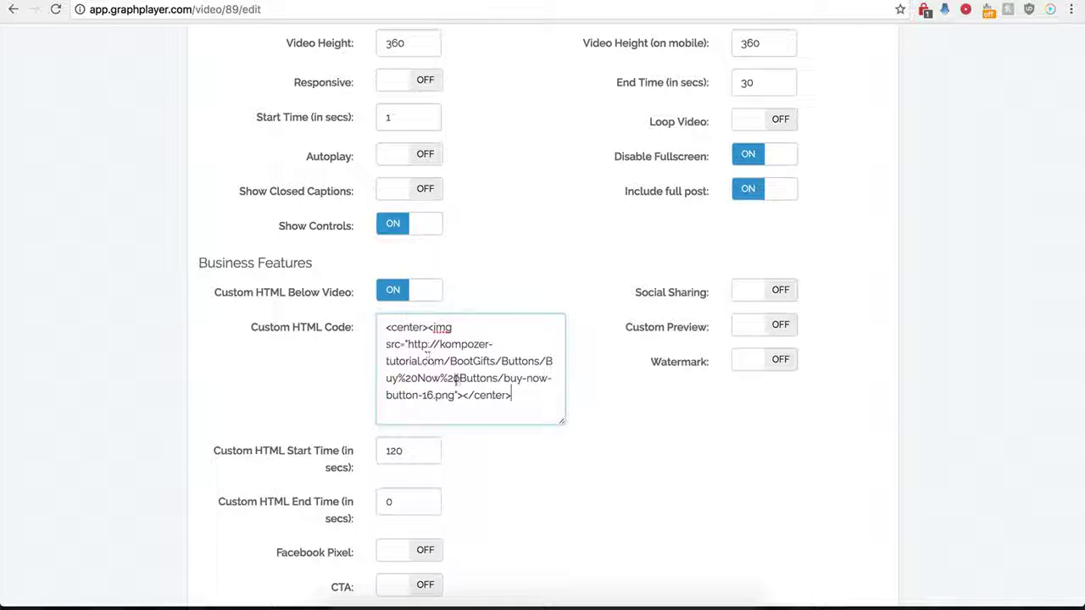
click(412, 433)
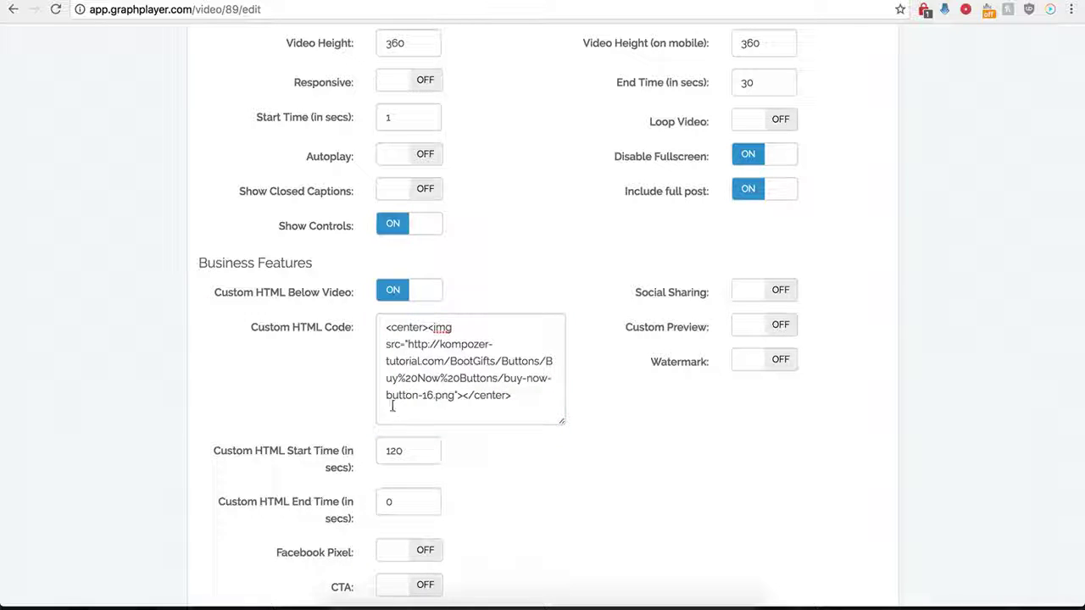
Set the custom HTML start time to 0 seconds and save the player
click(405, 451)
double_click(394, 451)
text(0)
click(506, 509)
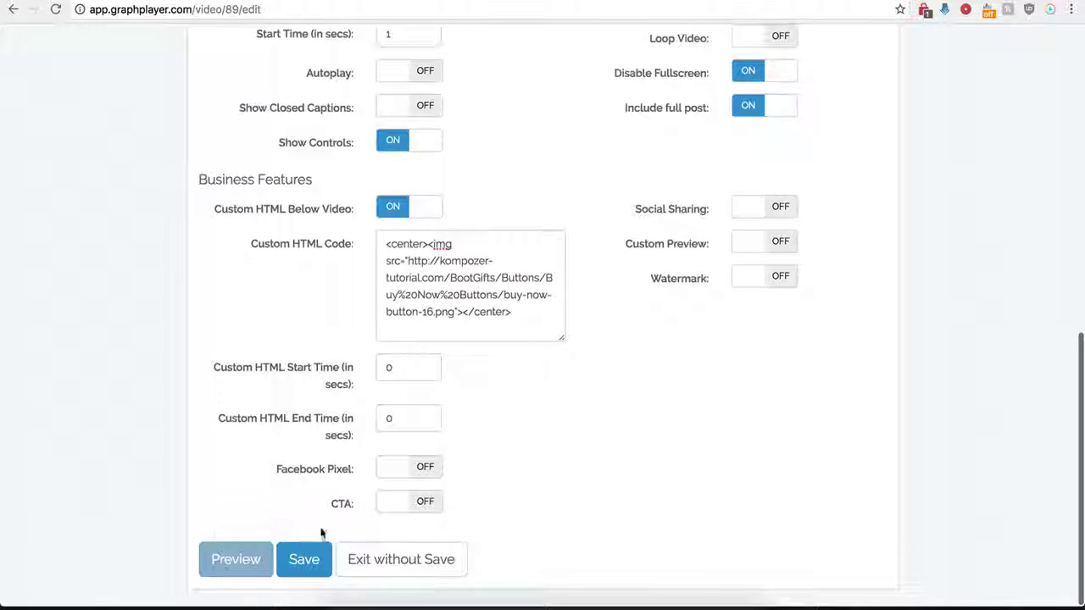
click(303, 558)
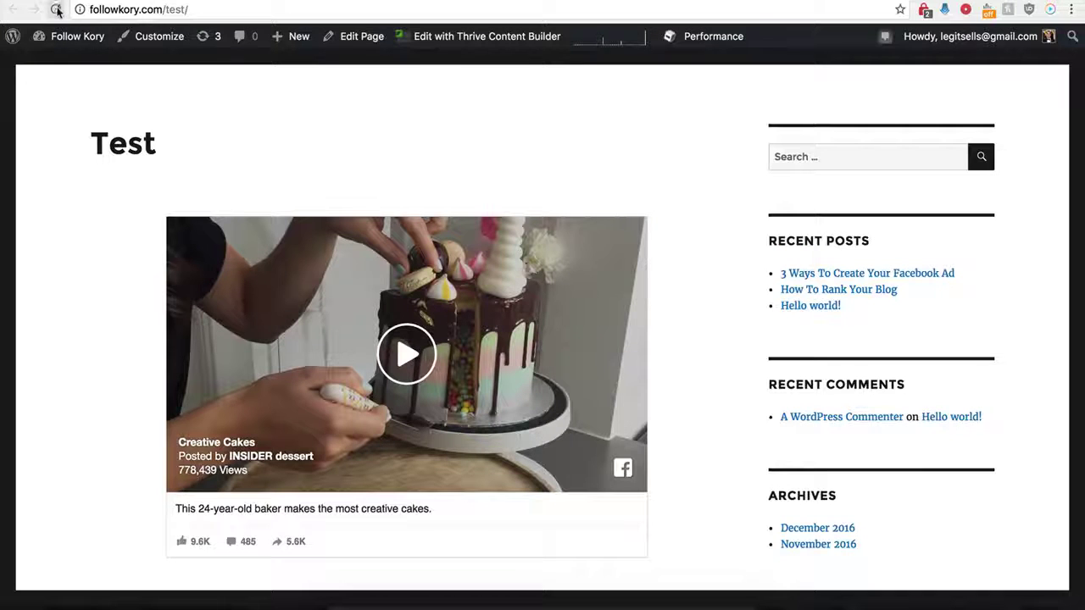
Reload the WordPress Test page and examine the custom HTML area below the embedded video
click(57, 9)
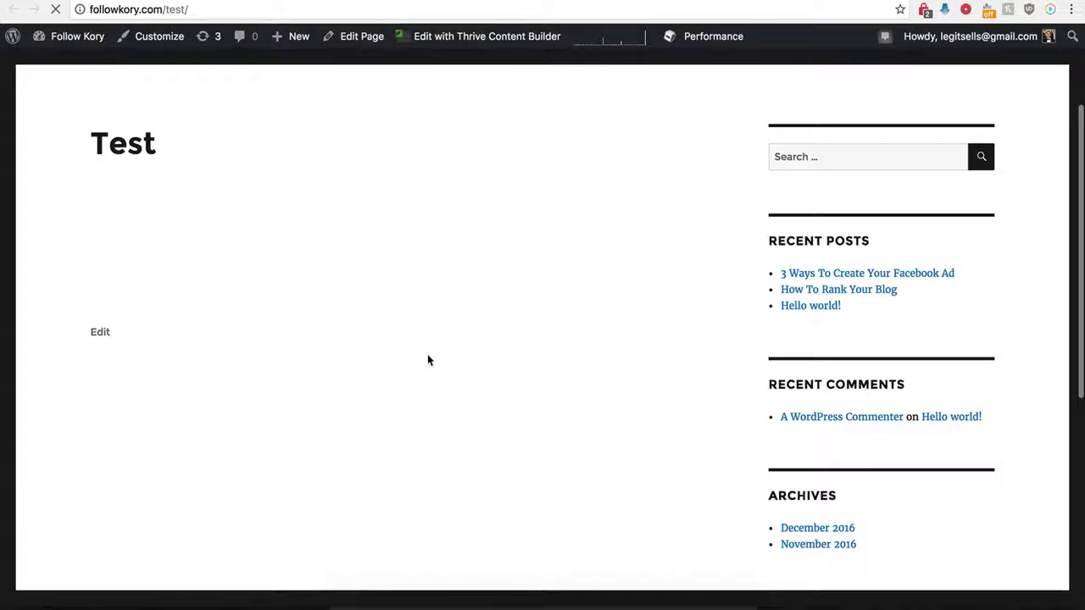
scroll(379, 353, down, 5)
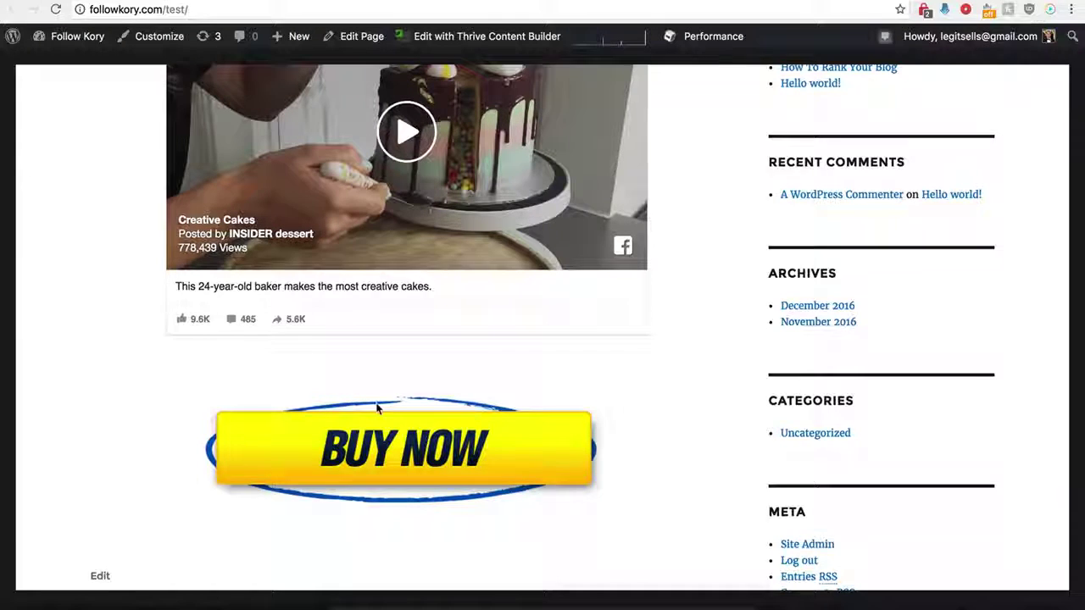
scroll(384, 400, up, 2)
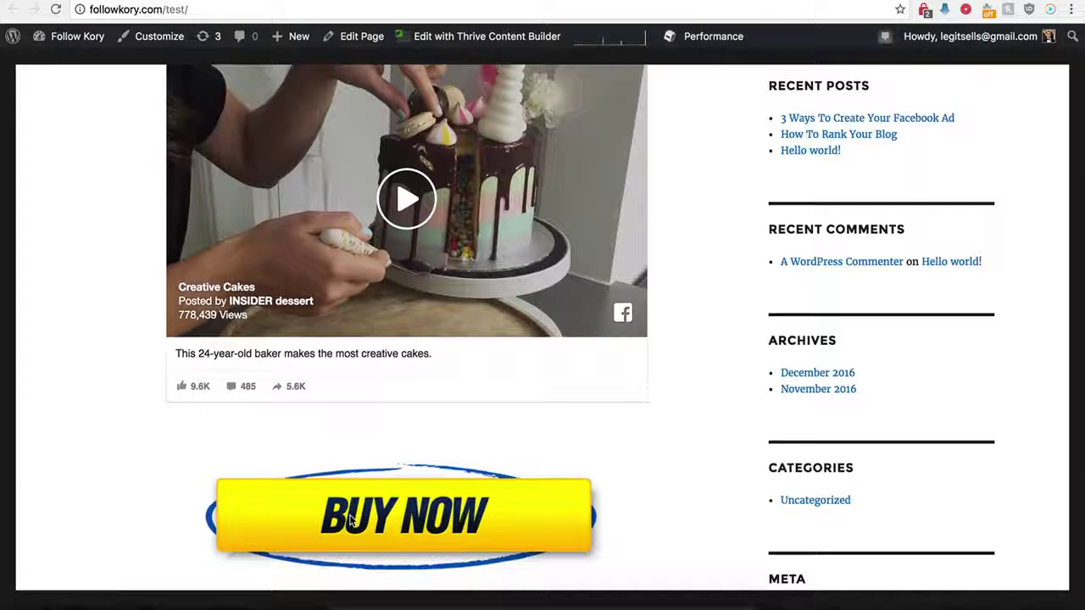
scroll(368, 479, up, 2)
scroll(368, 477, down, 1)
scroll(369, 475, up, 3)
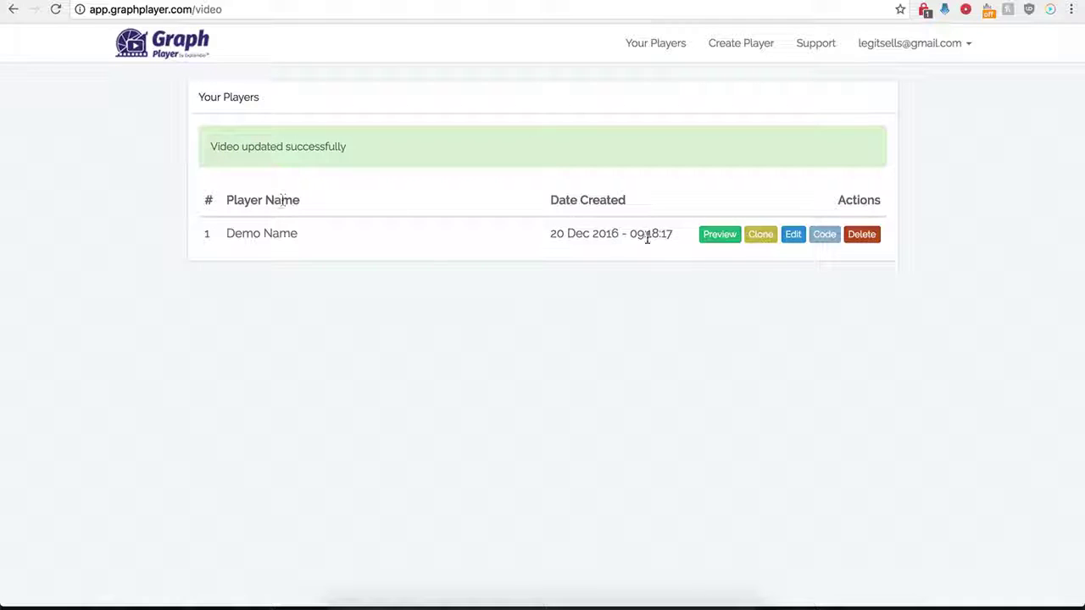
Back in GraphPlayer, open the Demo Name player for editing, turn off custom HTML below the video, and enable the Facebook Pixel
click(790, 235)
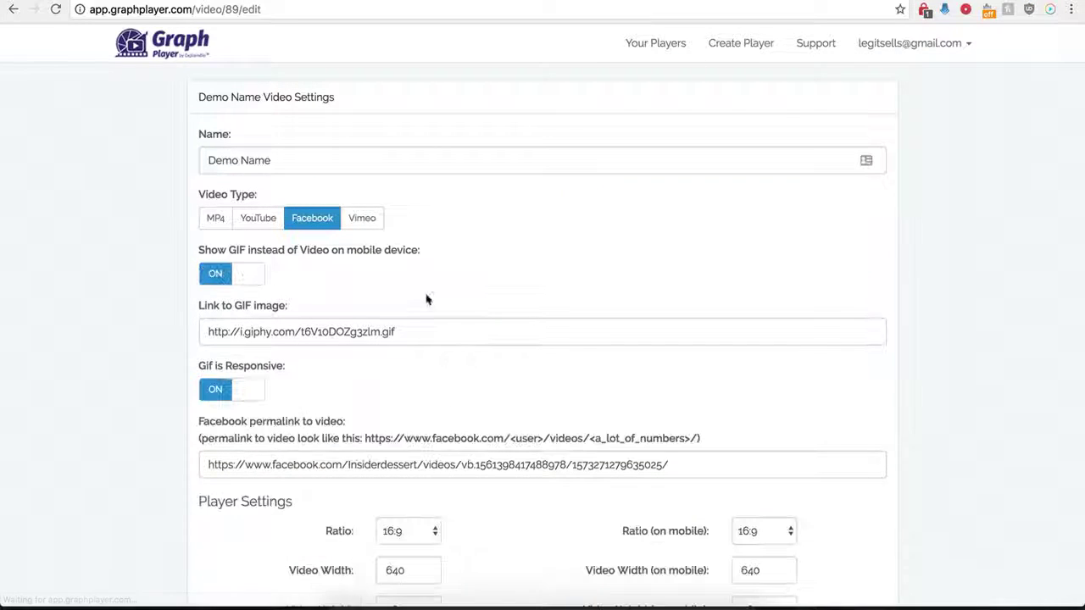
scroll(192, 456, down, 5)
scroll(191, 461, down, 2)
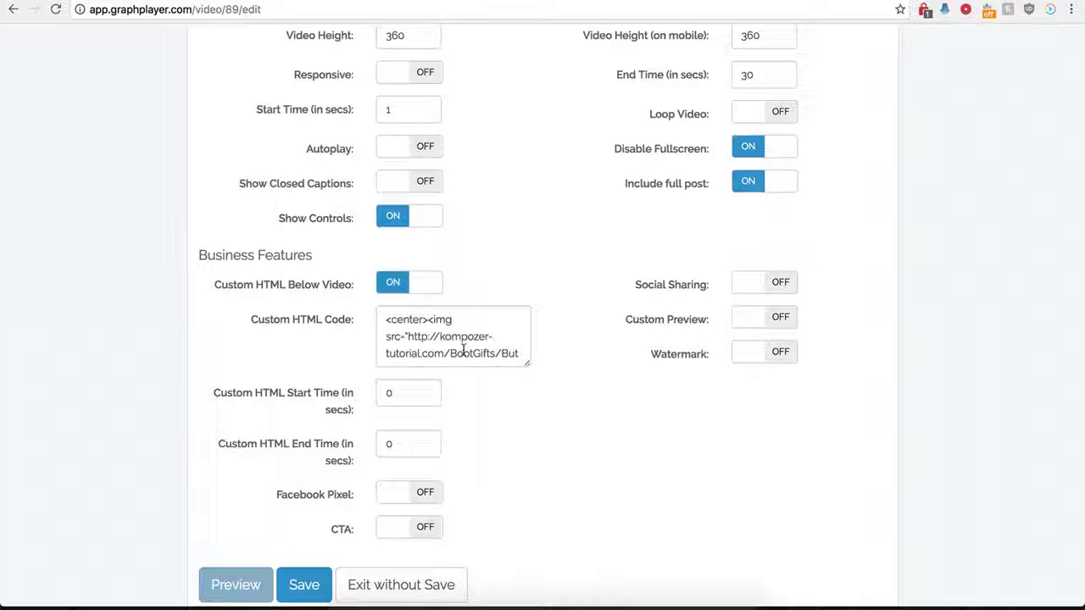
click(390, 282)
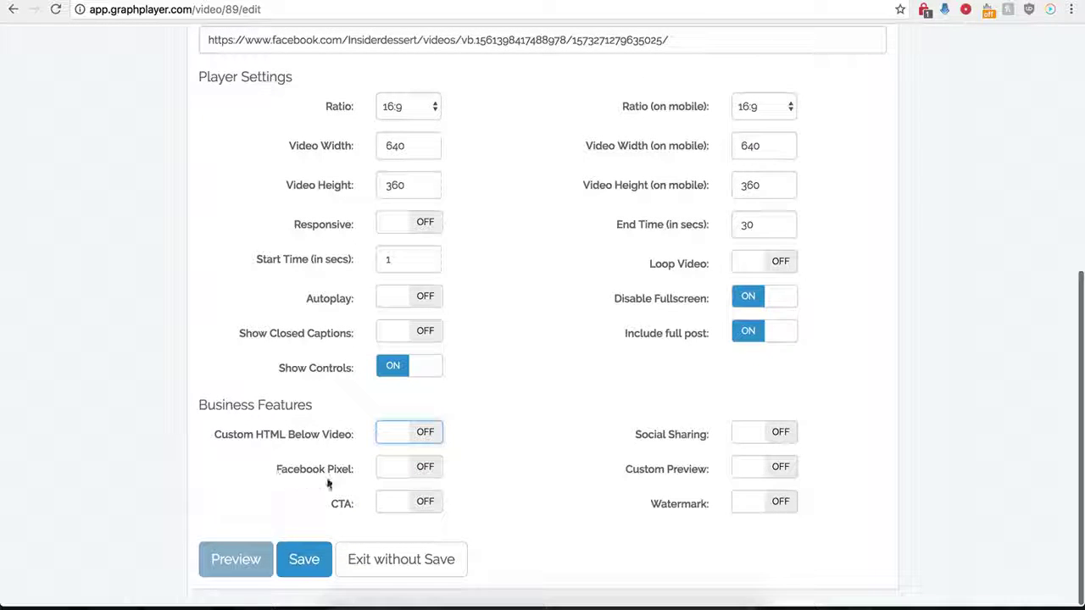
click(426, 471)
scroll(394, 480, down, 2)
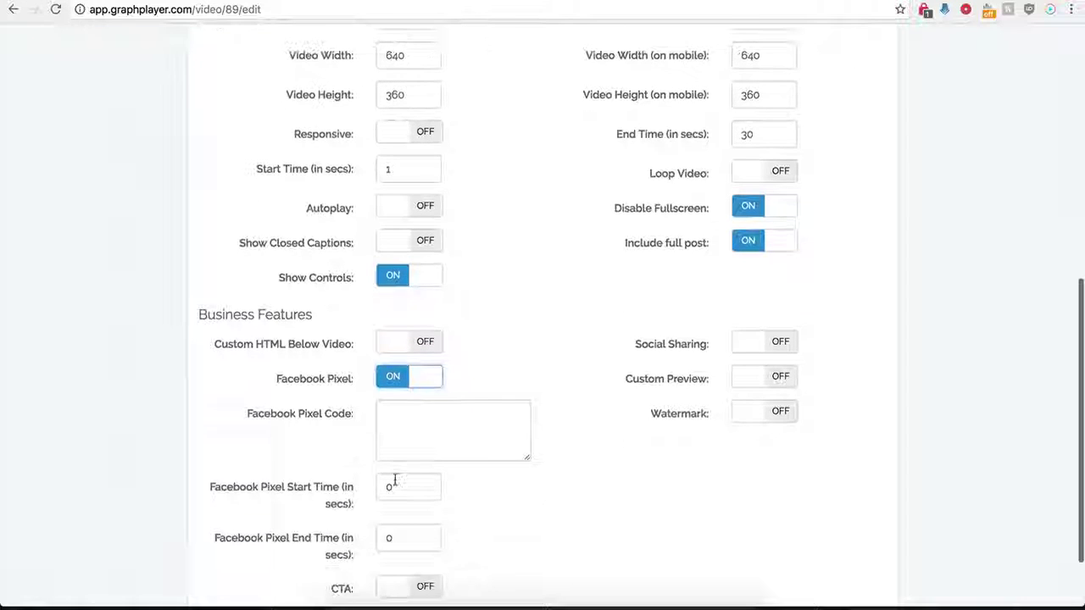
Leave the Facebook Pixel code empty and turn the Facebook Pixel off
scroll(438, 416, down, 1)
click(421, 392)
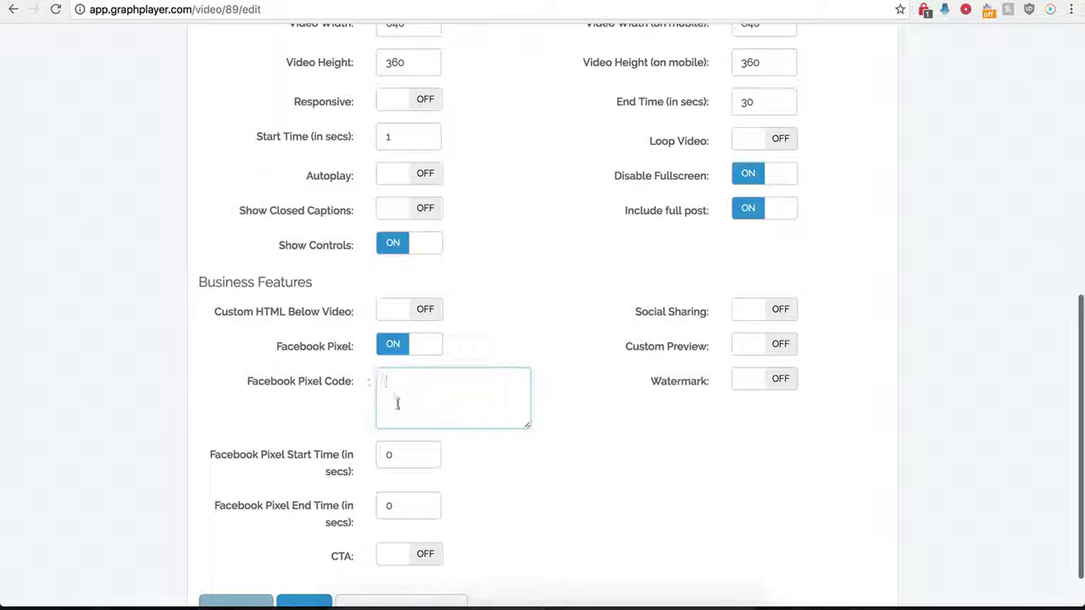
click(391, 349)
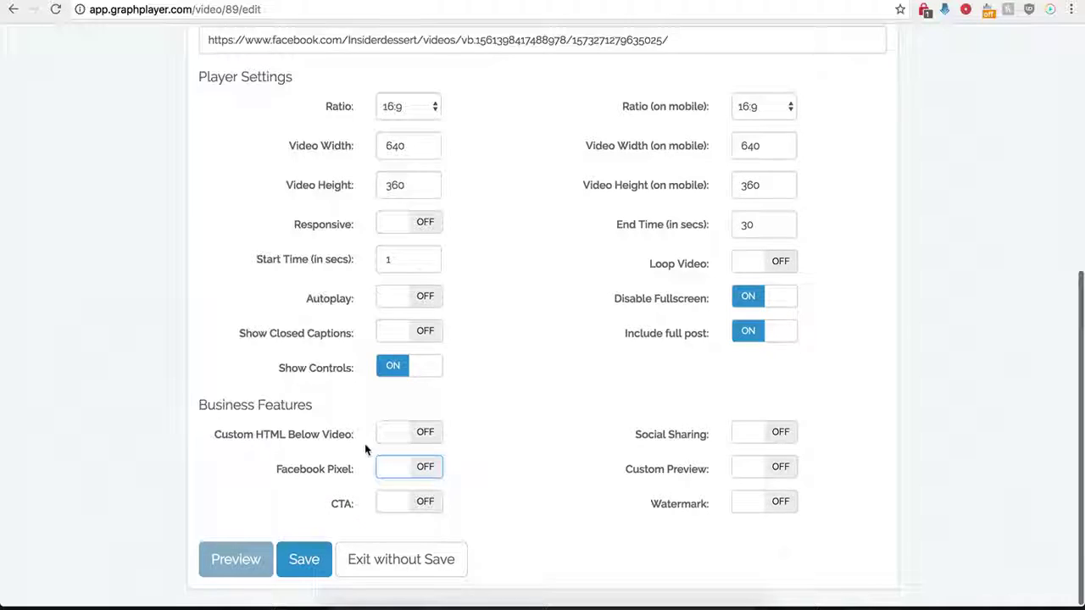
Enable the CTA and paste the copied kompozer-tutorial image address as its image URL
click(424, 504)
scroll(489, 534, down, 4)
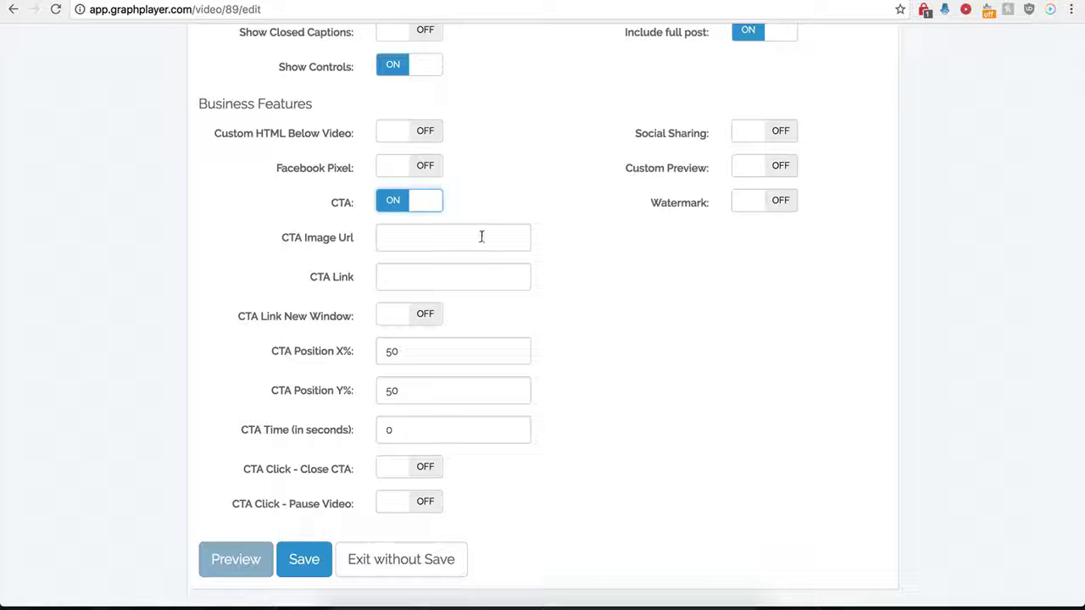
click(403, 235)
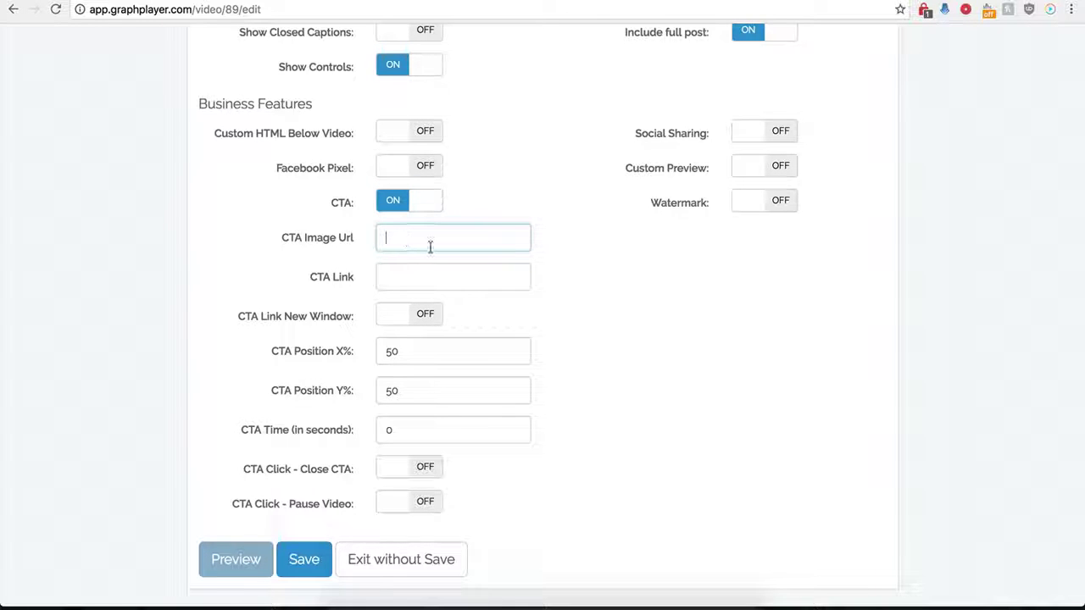
key(super+v)
click(465, 280)
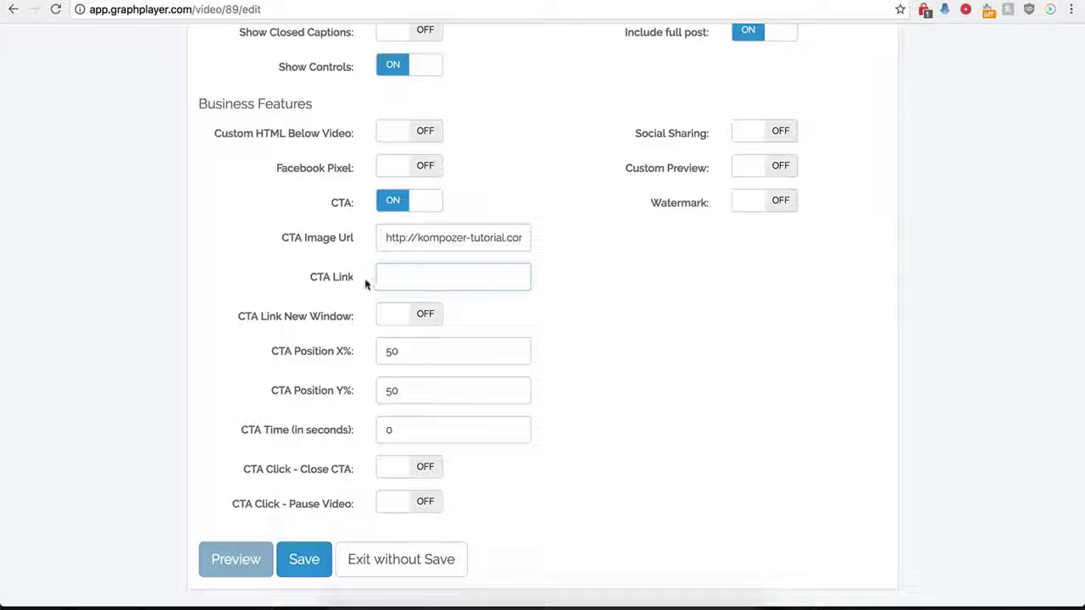
click(402, 280)
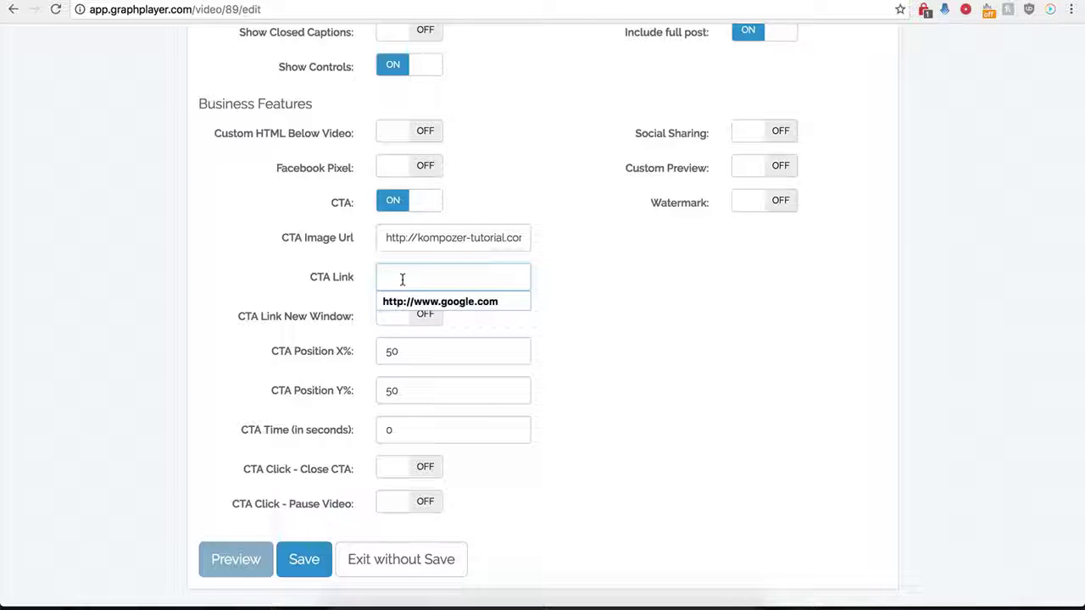
click(415, 302)
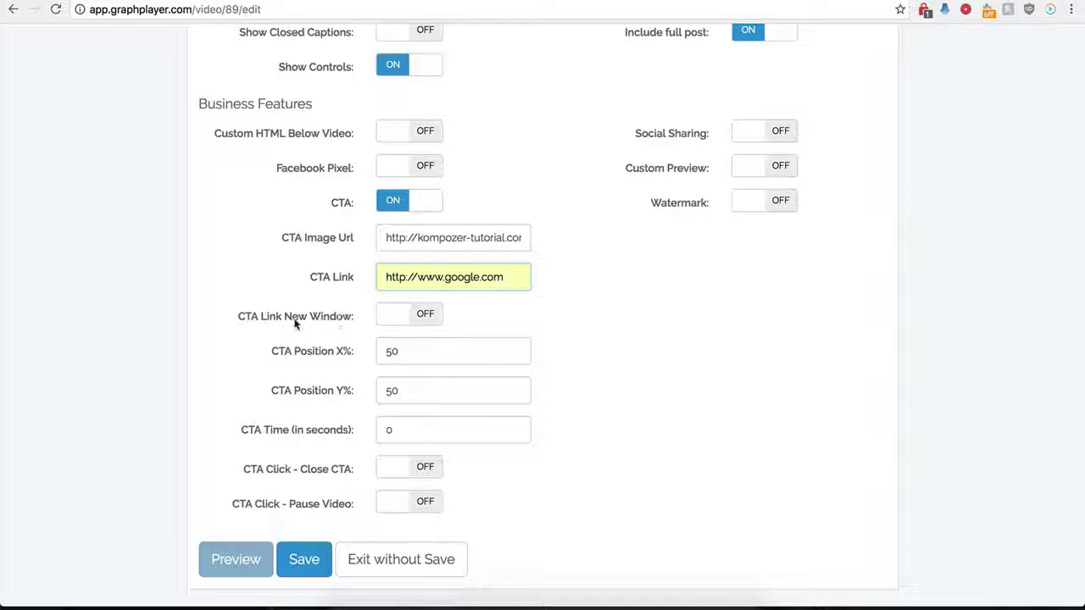
click(419, 316)
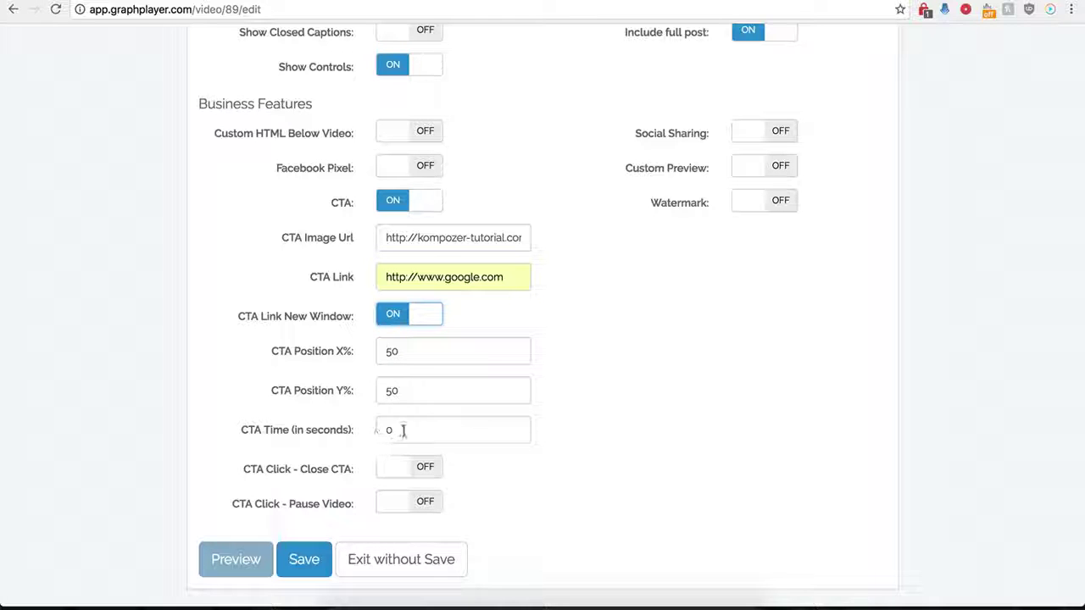
Set the CTA time to 0 seconds and make the CTA close when it is clicked
drag(400, 430, 346, 433)
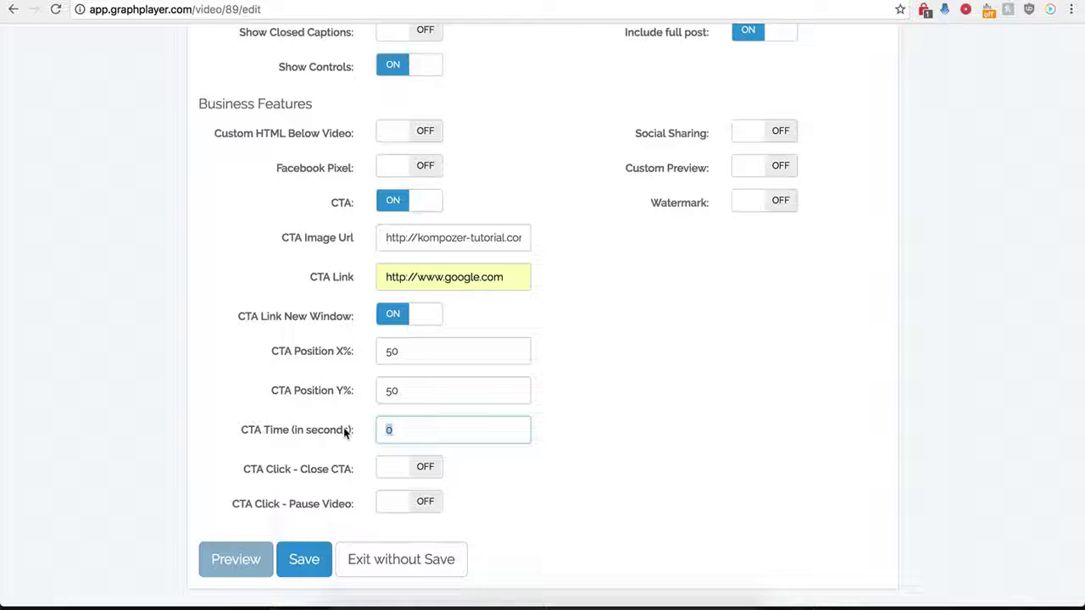
text(12)
key(BackSpace)
text(0)
click(453, 504)
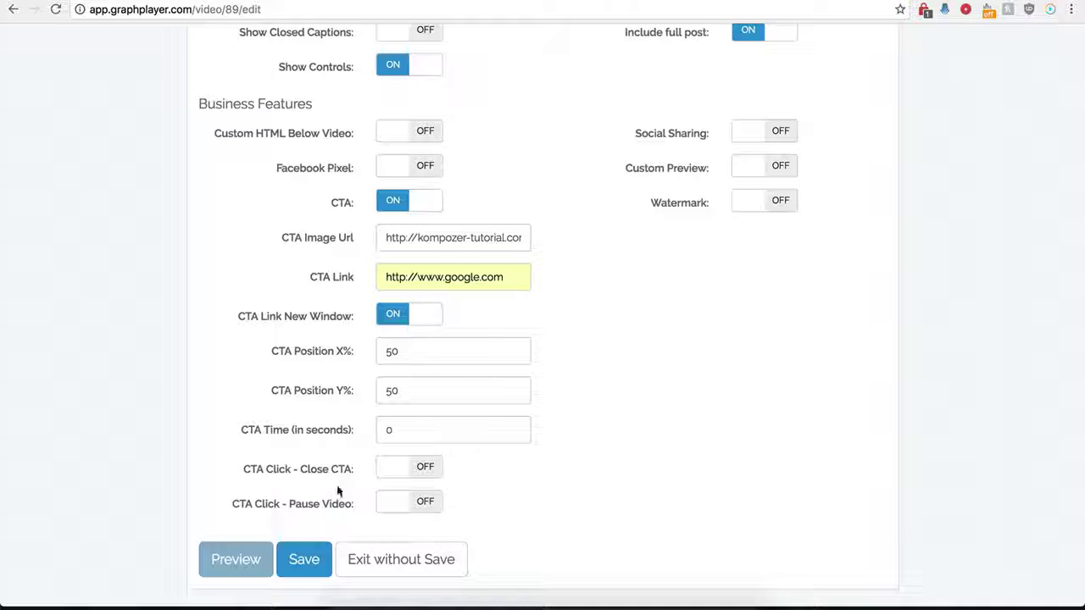
click(426, 472)
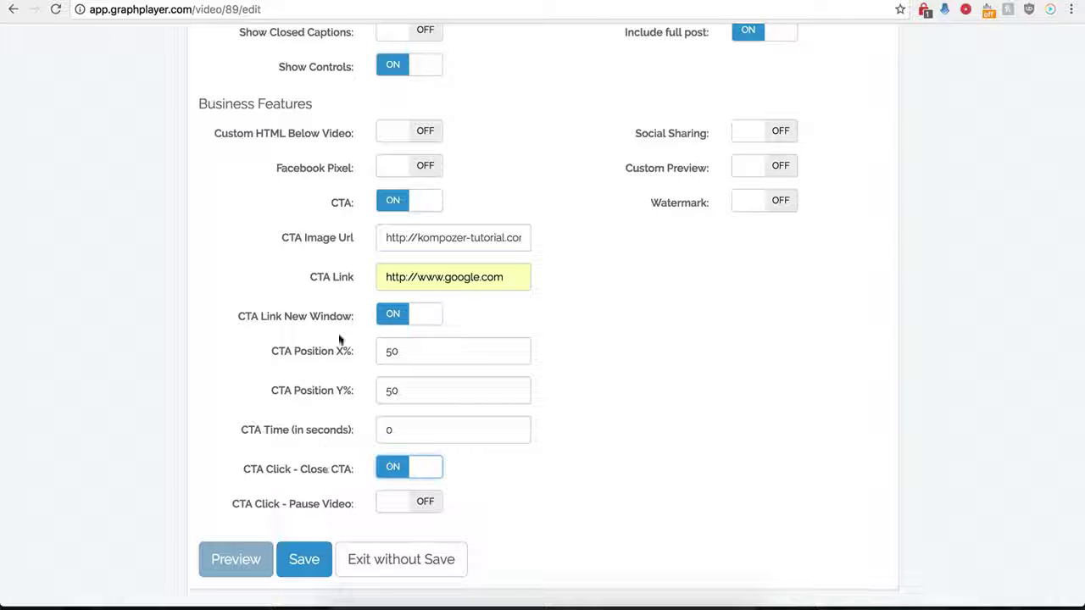
Save the player and reload the WordPress Test page to check the CTA over the video
click(296, 573)
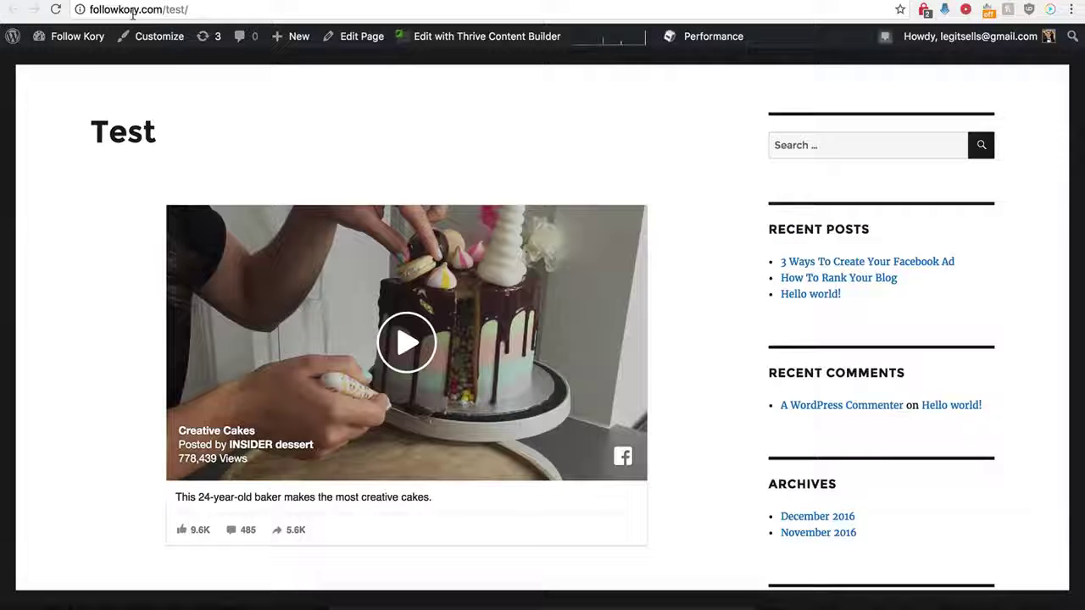
click(55, 10)
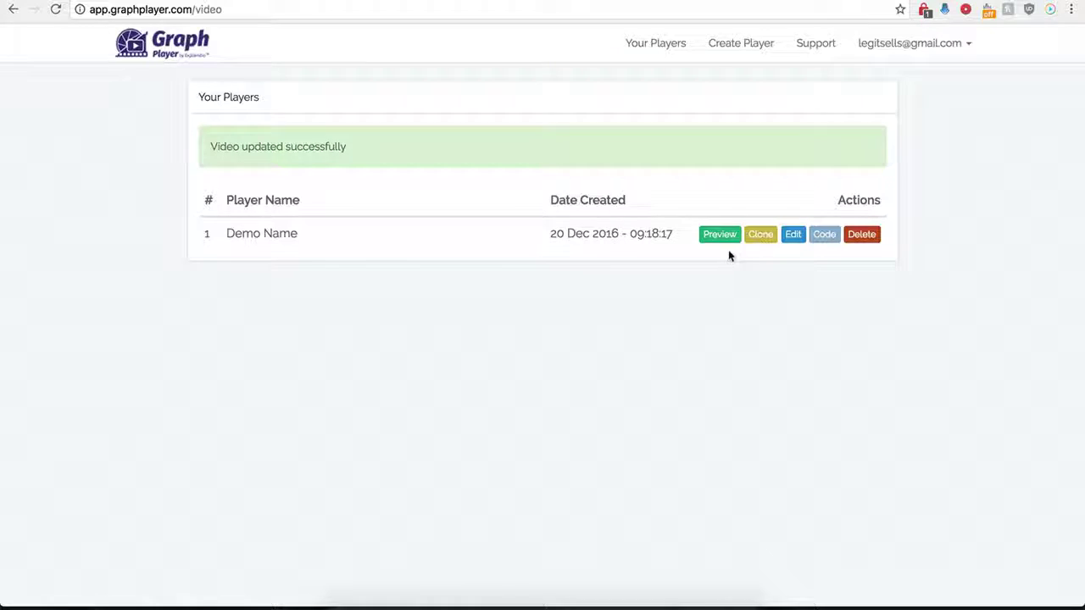
Back in GraphPlayer, reopen the Demo Name player, set the CTA's X position to 0%, and save it
click(791, 235)
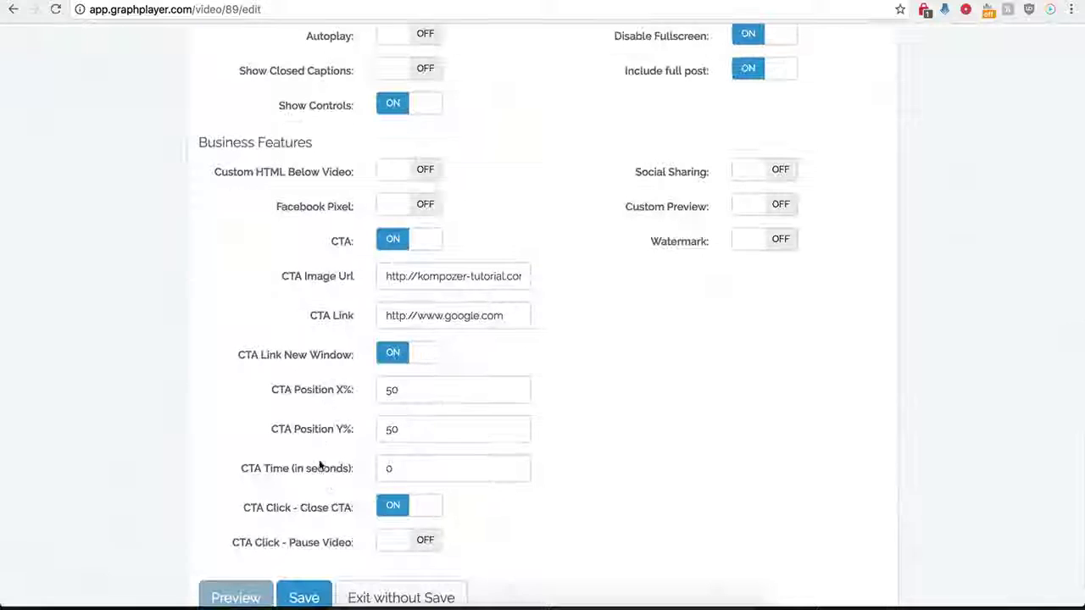
scroll(345, 438, down, 1)
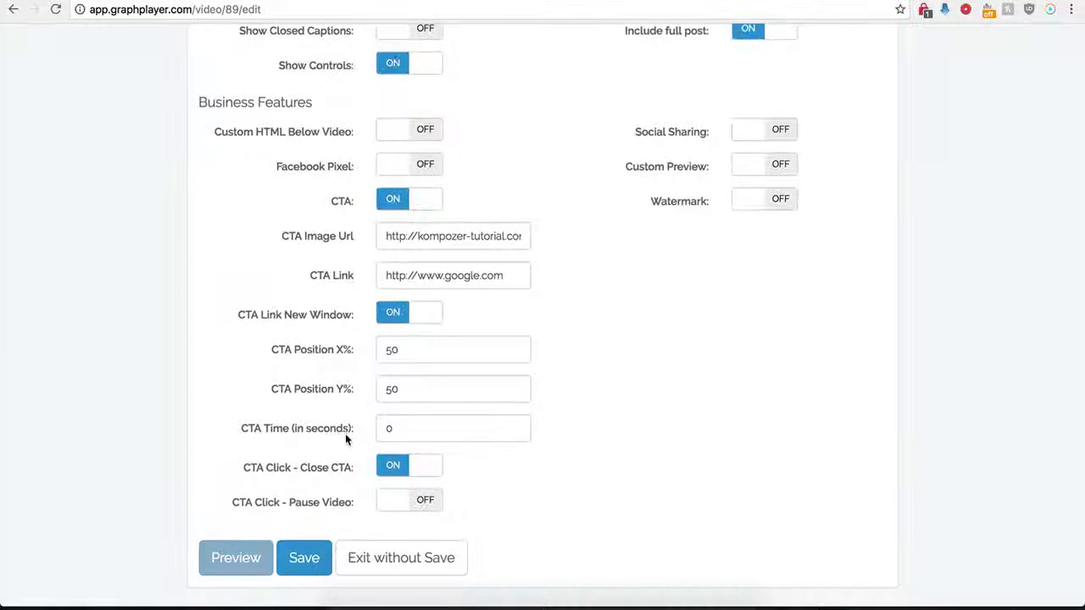
click(399, 357)
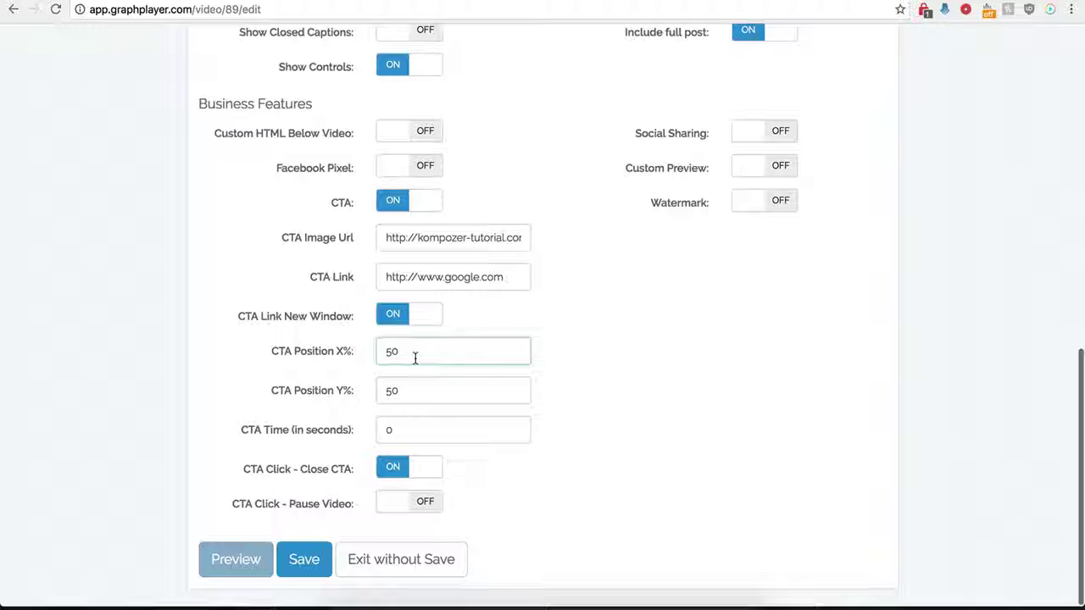
key(BackSpace)
key(BackSpace)
text(0)
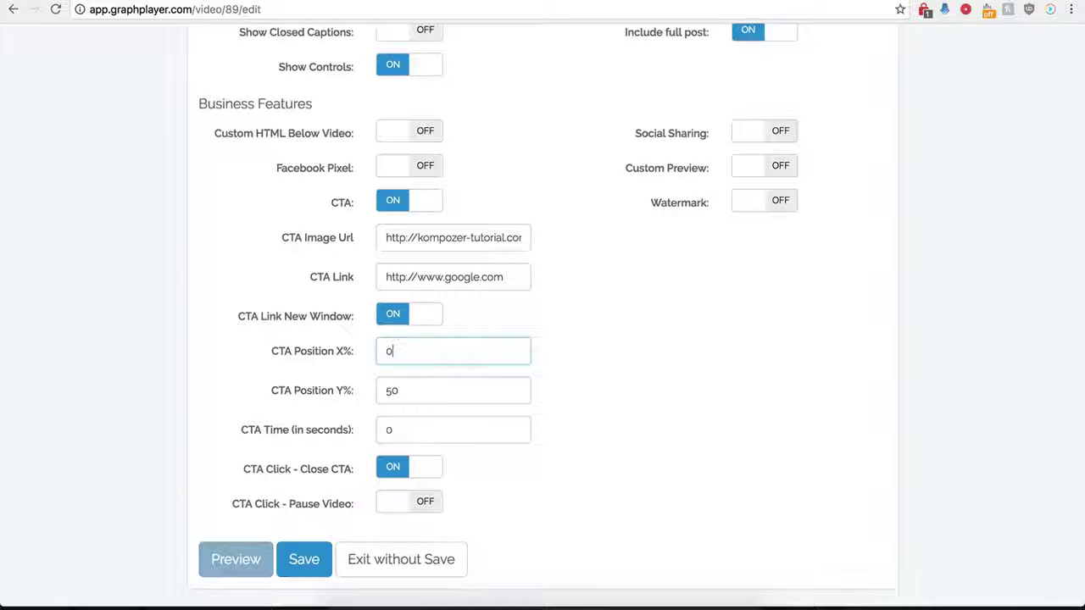
click(304, 559)
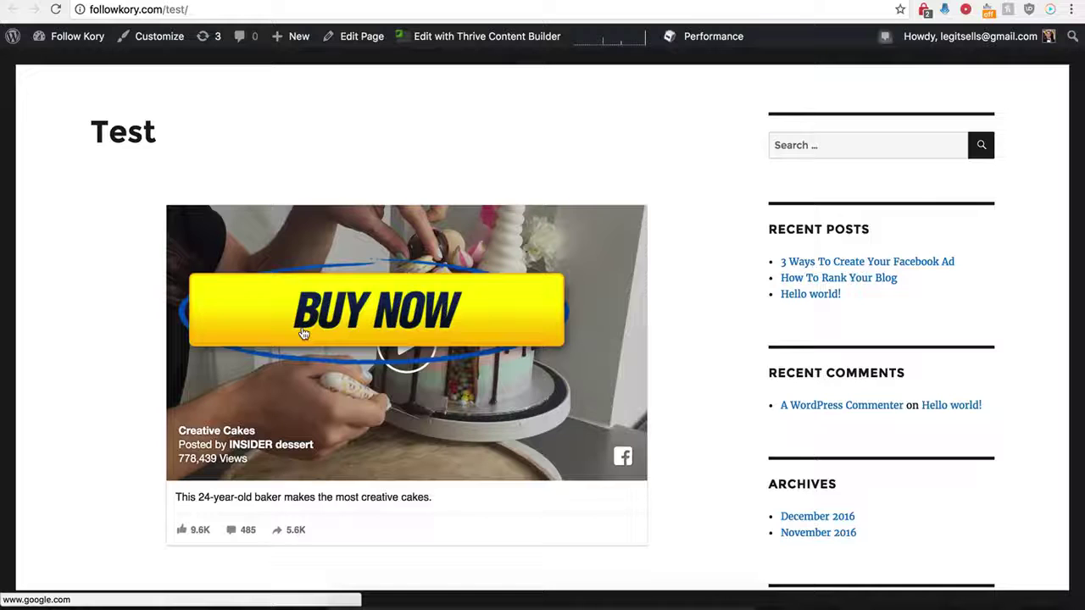
On the WordPress Test page, test the Buy Now overlay's link and return from the Google page it opens
click(385, 314)
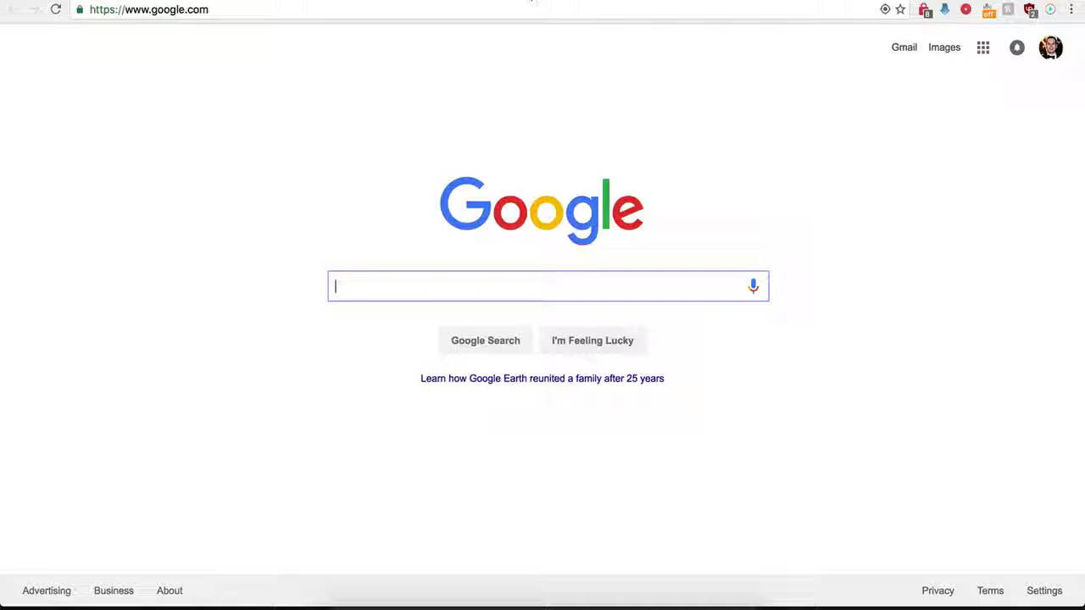
click(531, 1)
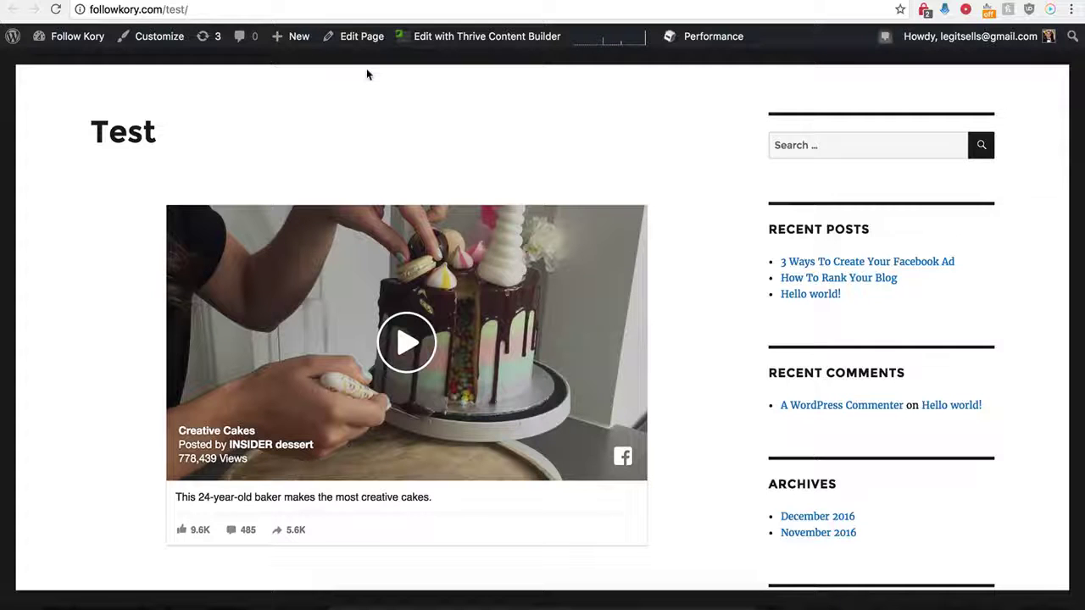
Back in GraphPlayer, open the Demo Name player for editing and turn off the CTA
click(279, 1)
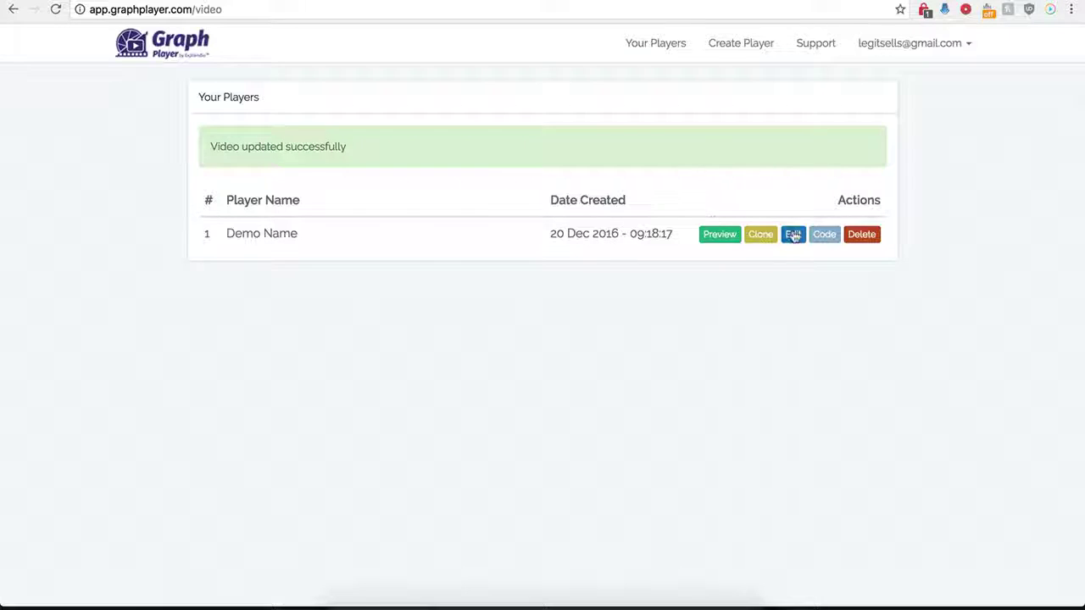
click(793, 233)
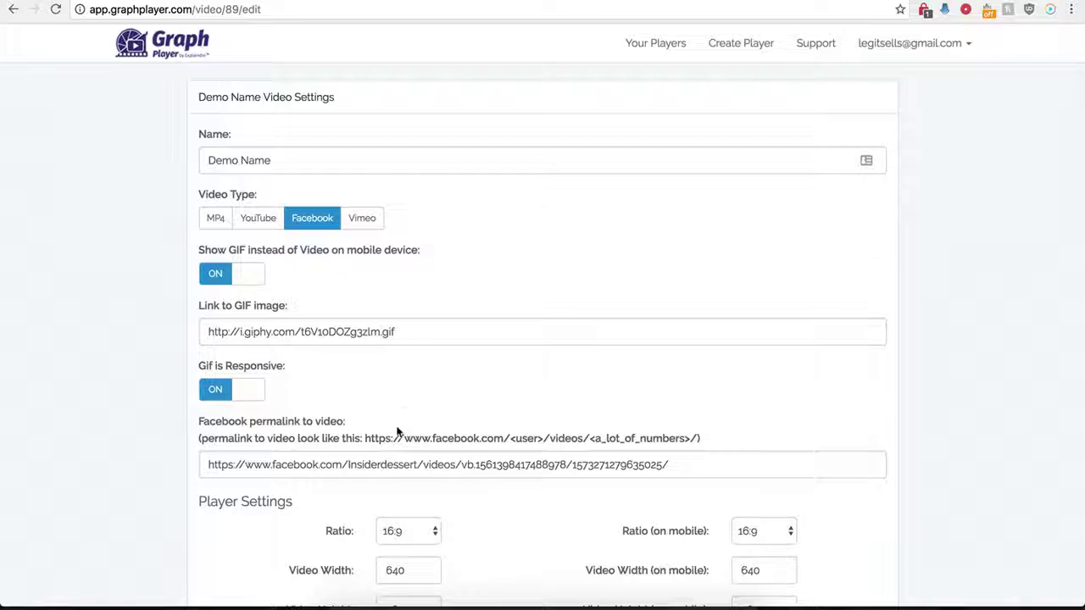
scroll(400, 415, down, 9)
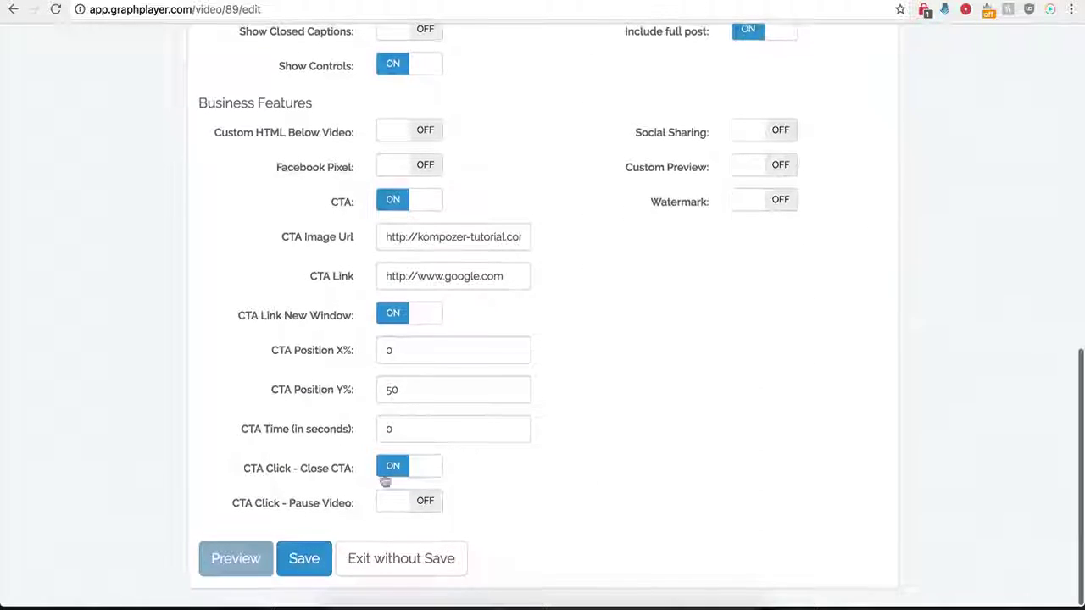
click(395, 200)
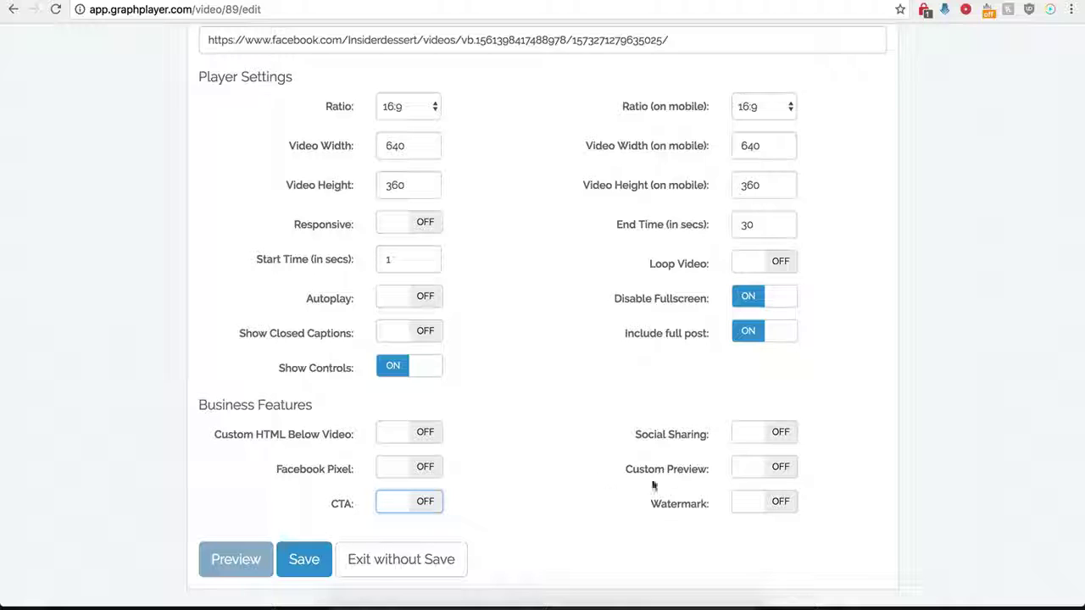
click(769, 433)
scroll(601, 471, down, 3)
scroll(601, 470, down, 2)
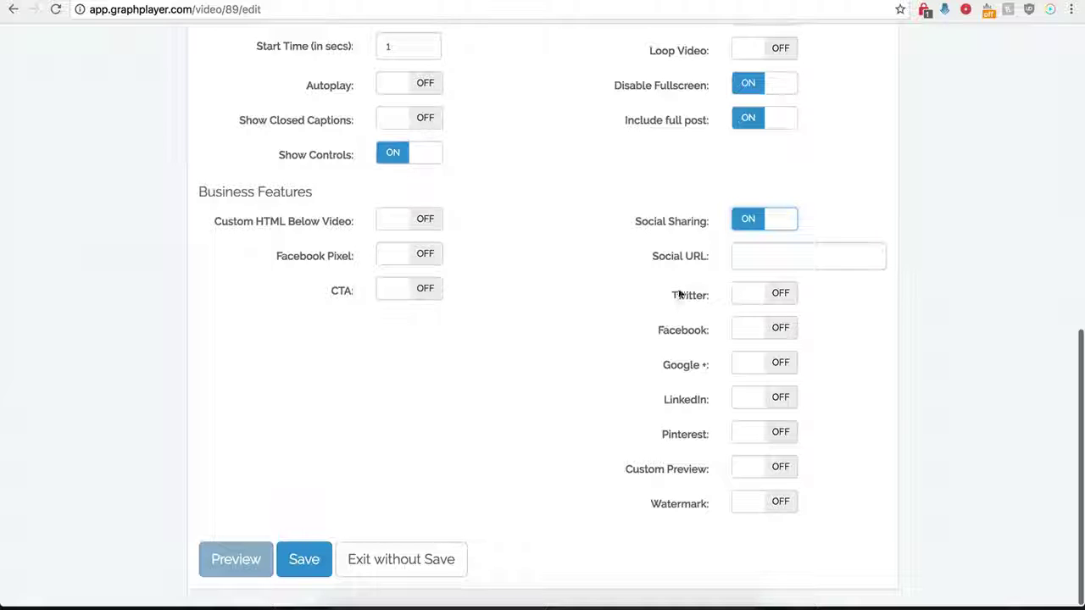
click(749, 256)
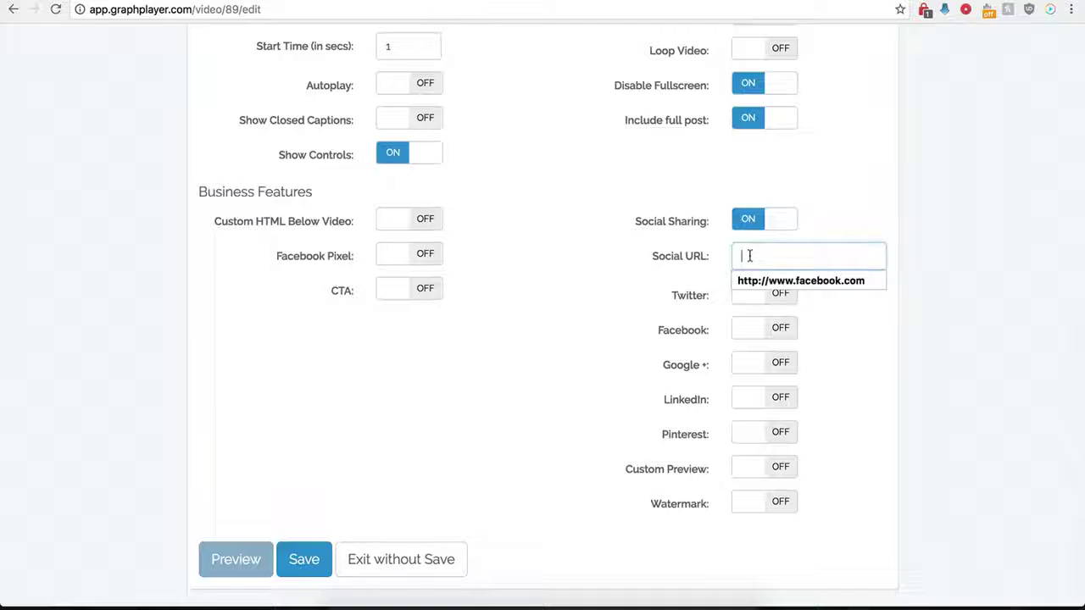
click(744, 279)
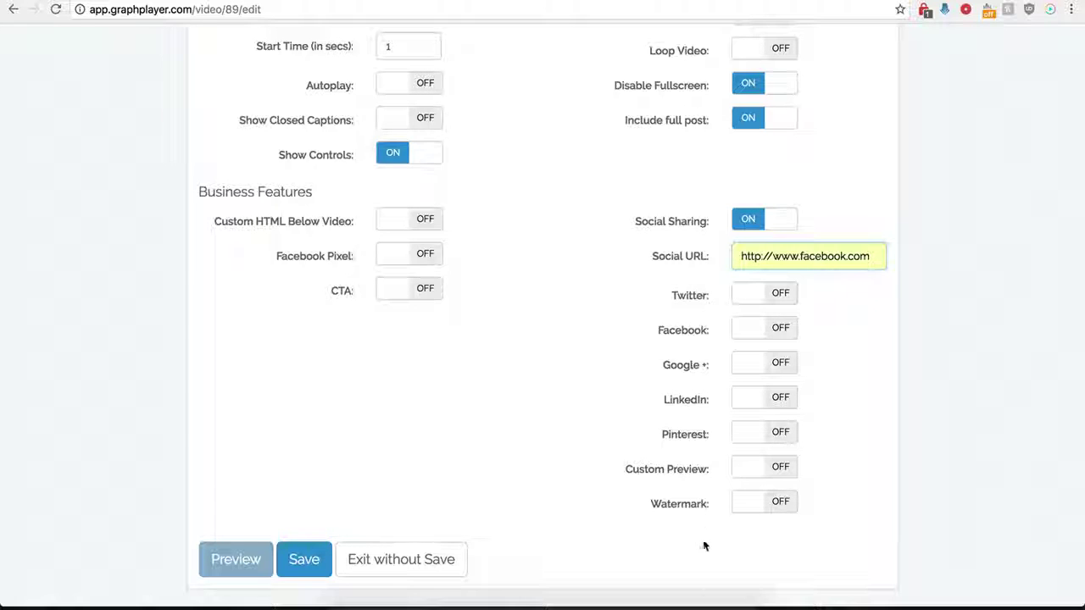
Turn on Twitter sharing with the handle "testing" and the text "twitter"
click(771, 294)
click(756, 330)
click(761, 357)
click(758, 372)
click(765, 395)
scroll(677, 320, down, 1)
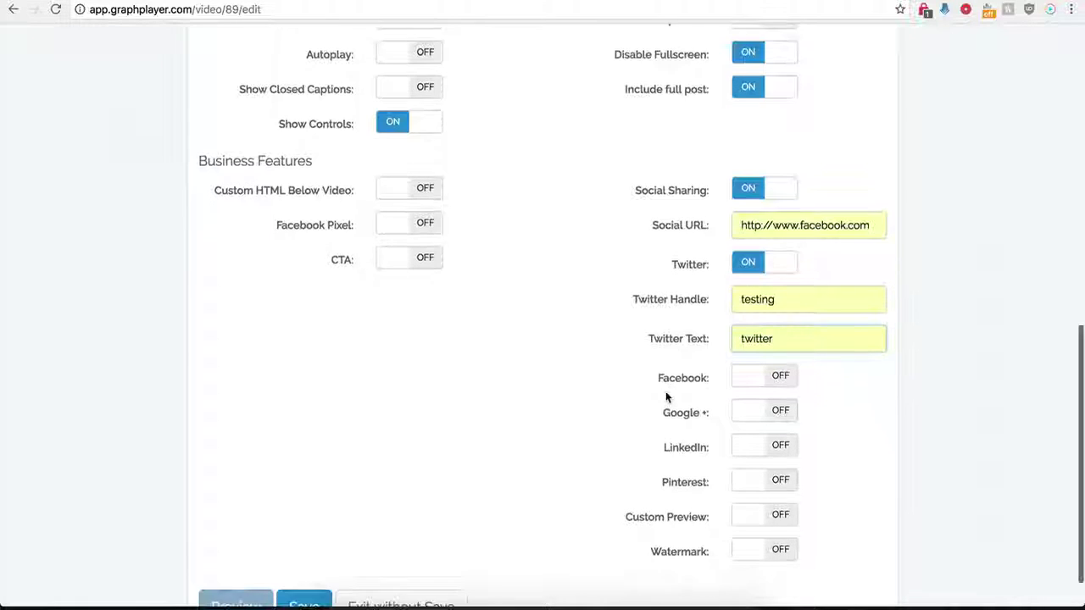
Turn on the Facebook, Google + and LinkedIn sharing options
click(781, 386)
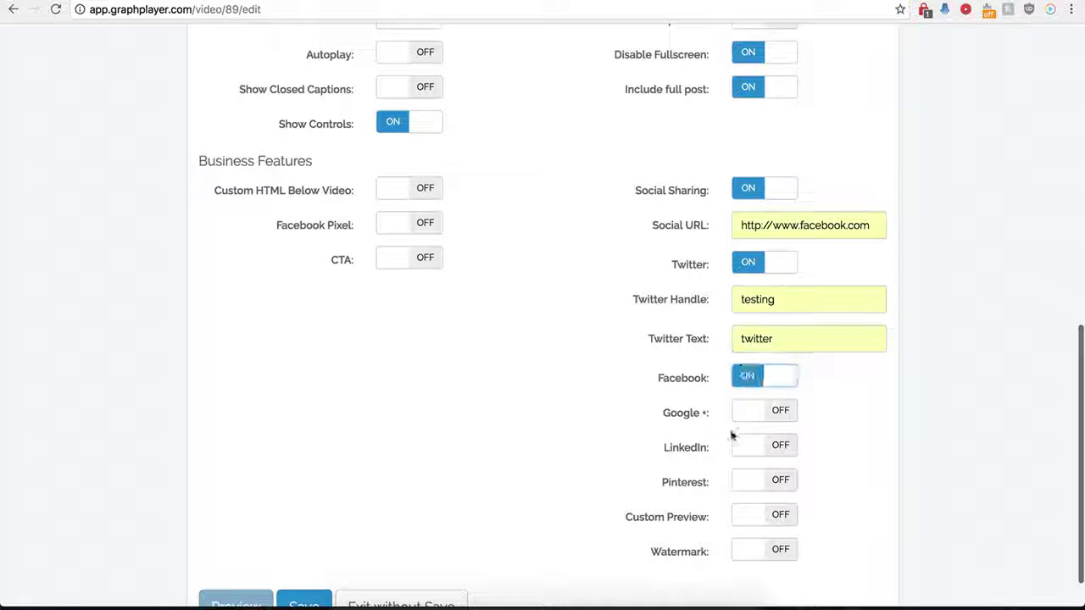
click(746, 411)
click(776, 446)
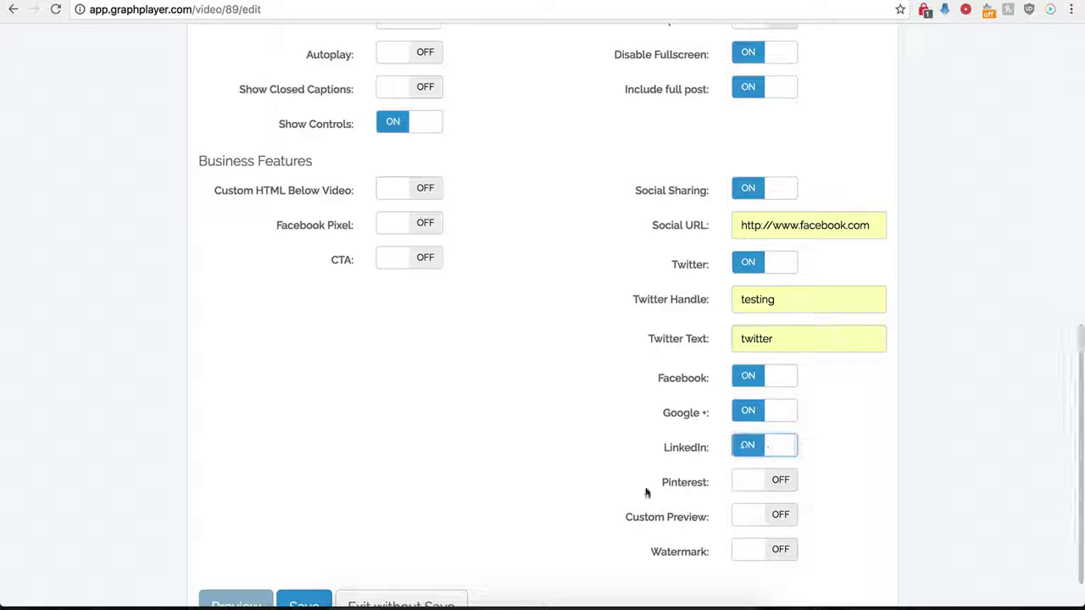
Save the player and reload the WordPress Test page to check the social sharing buttons
scroll(735, 442, down, 2)
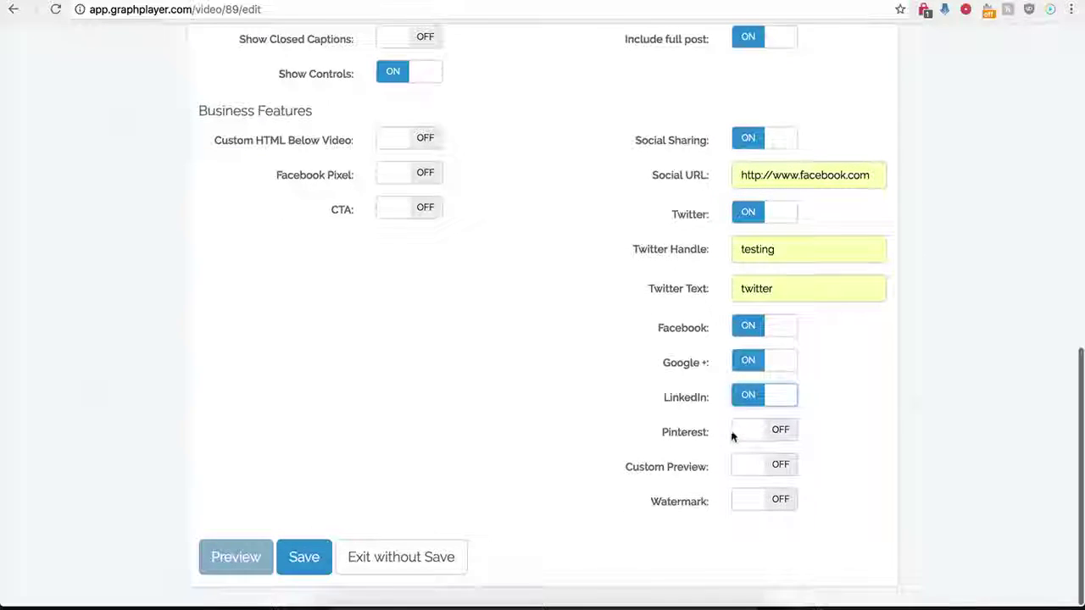
click(310, 561)
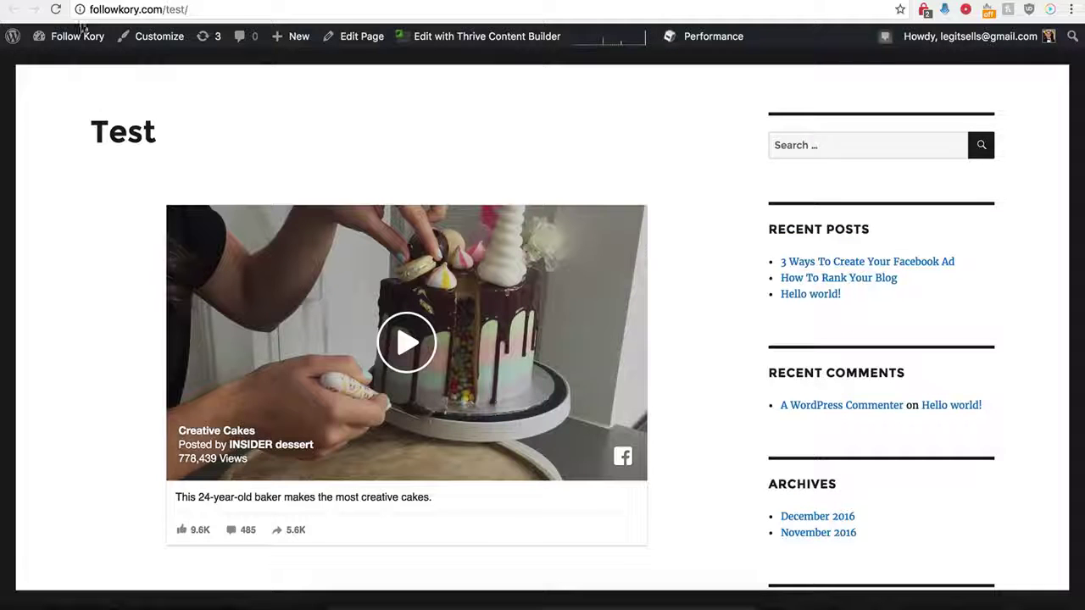
click(55, 10)
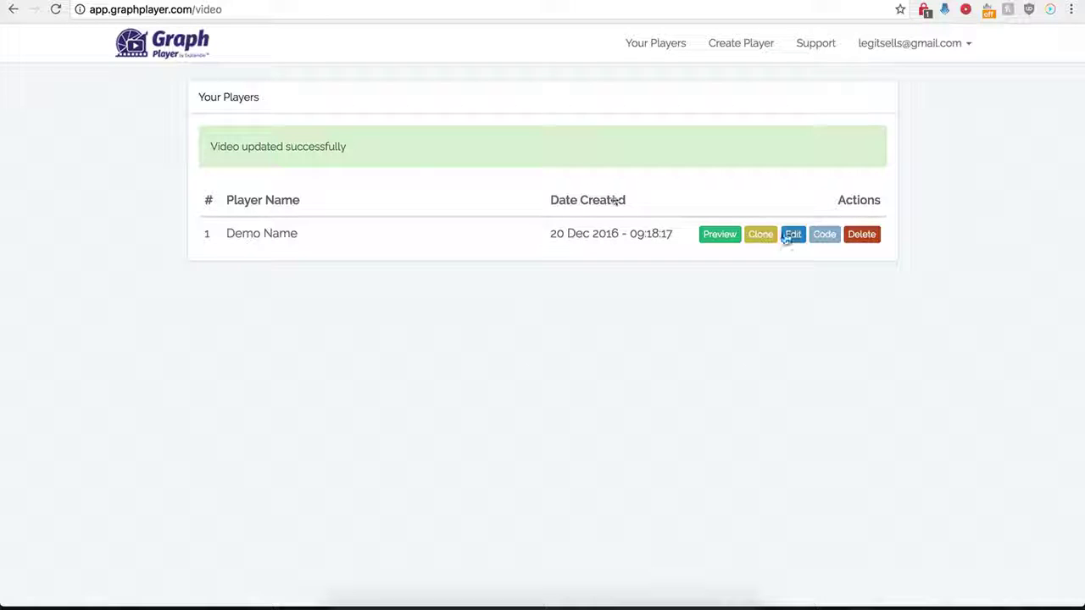
Open the Demo Name player for editing and turn off social sharing
click(797, 241)
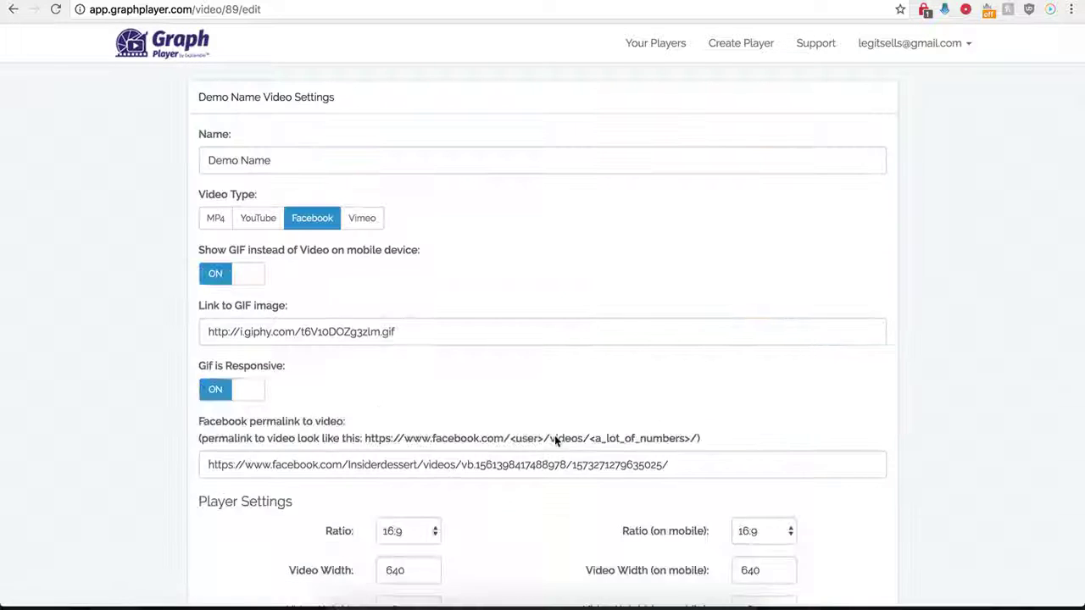
scroll(611, 492, down, 10)
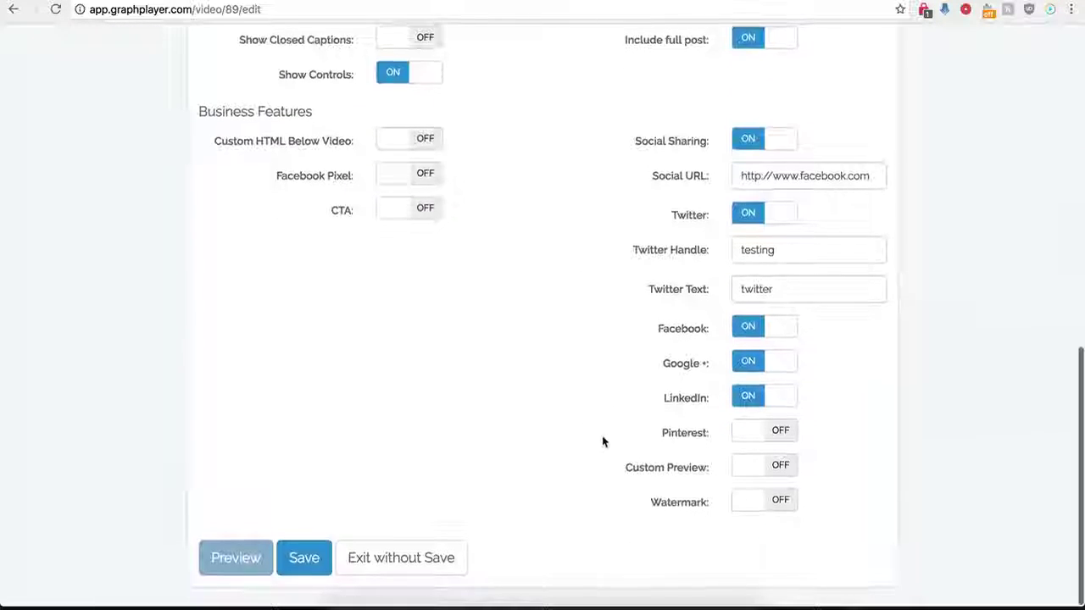
click(746, 144)
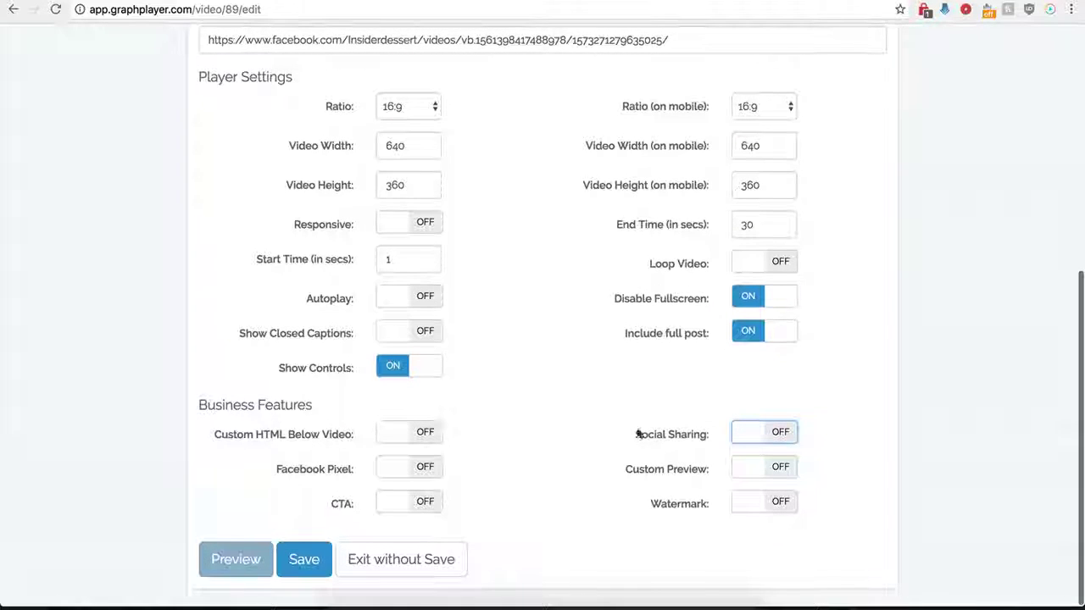
Turn on Custom Preview and paste the hdwpro.com image address as the preview image URL
click(781, 471)
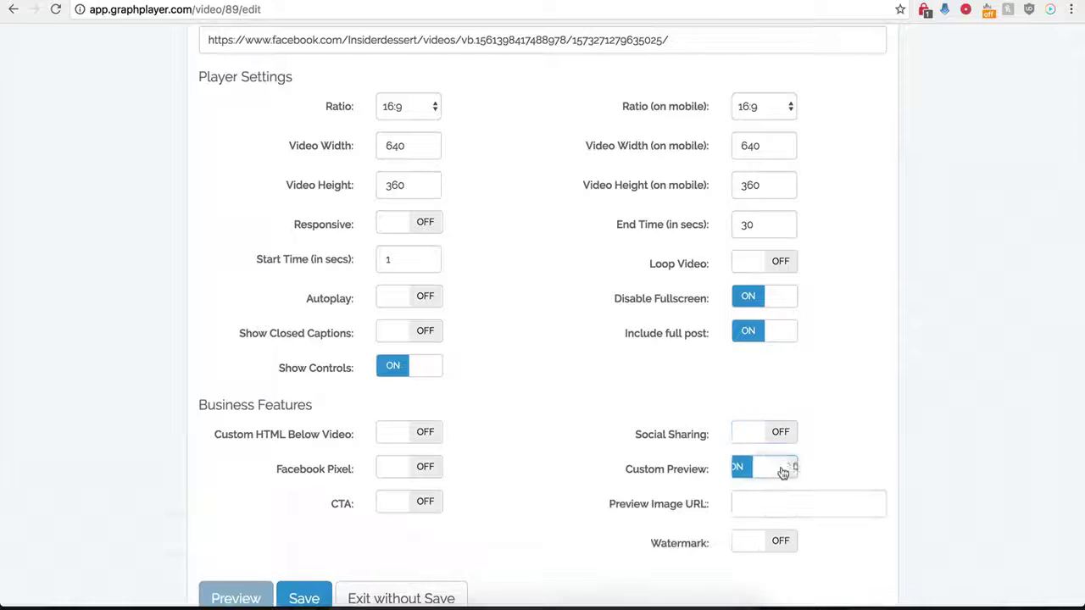
click(752, 506)
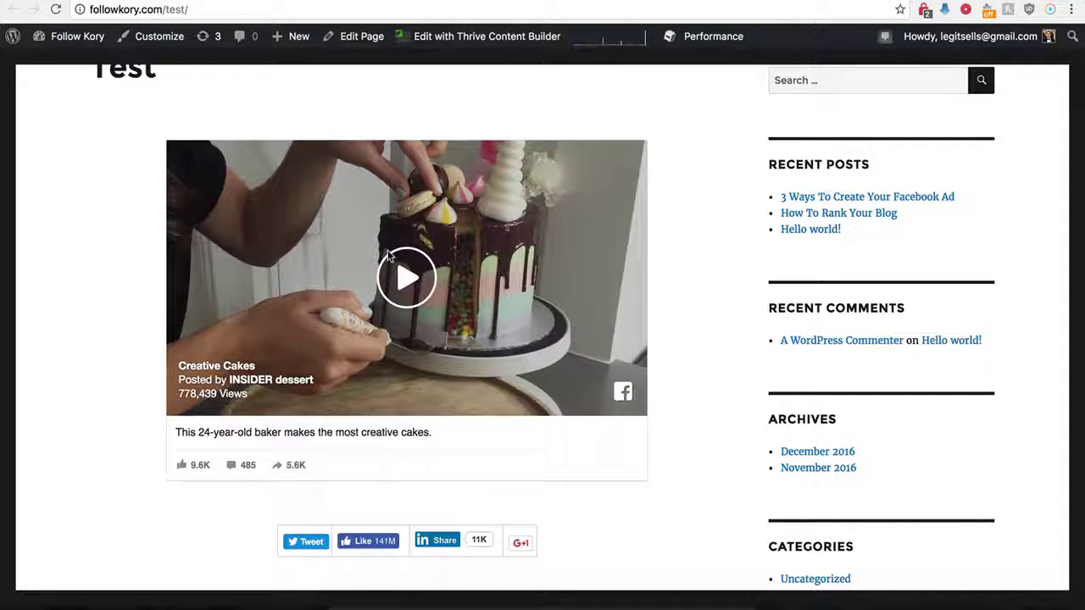
scroll(321, 237, up, 1)
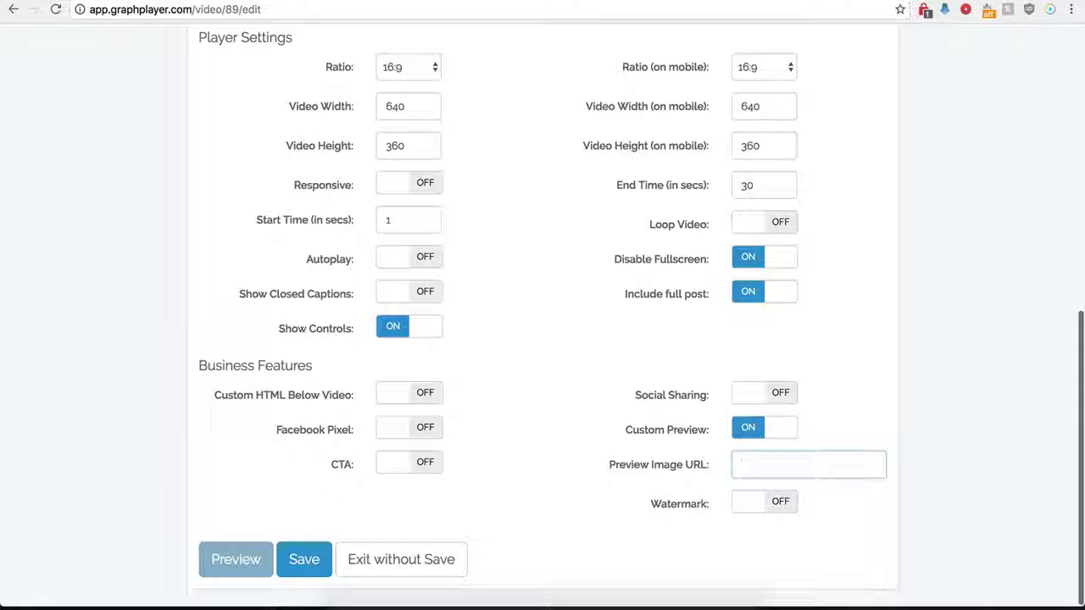
click(755, 464)
key(super+v)
click(642, 461)
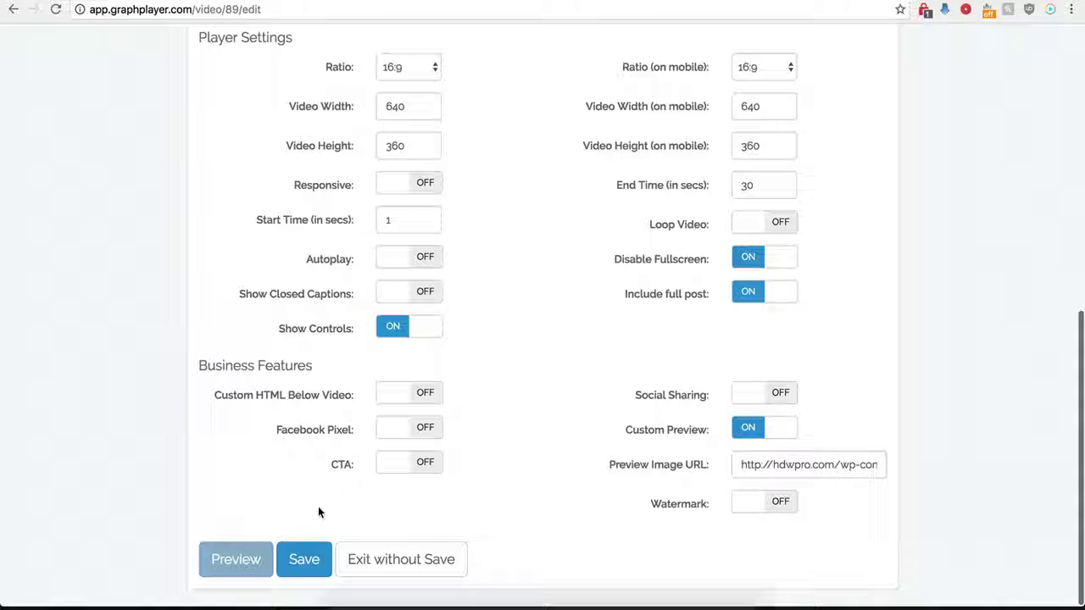
Save the player, reload the WordPress Test page to check the custom preview, and pause the video
click(304, 559)
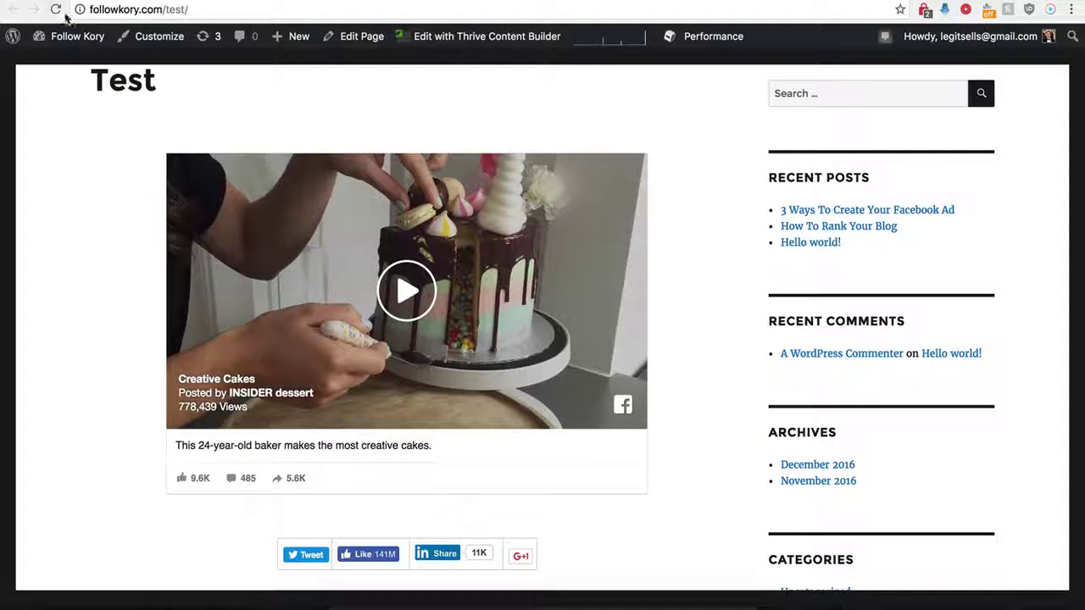
click(56, 9)
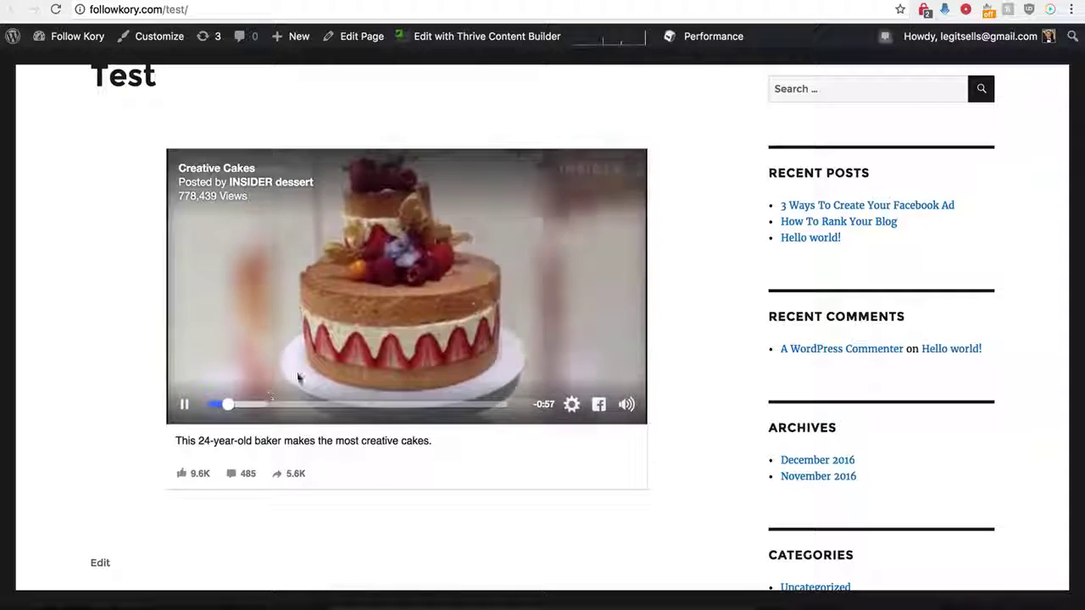
click(476, 263)
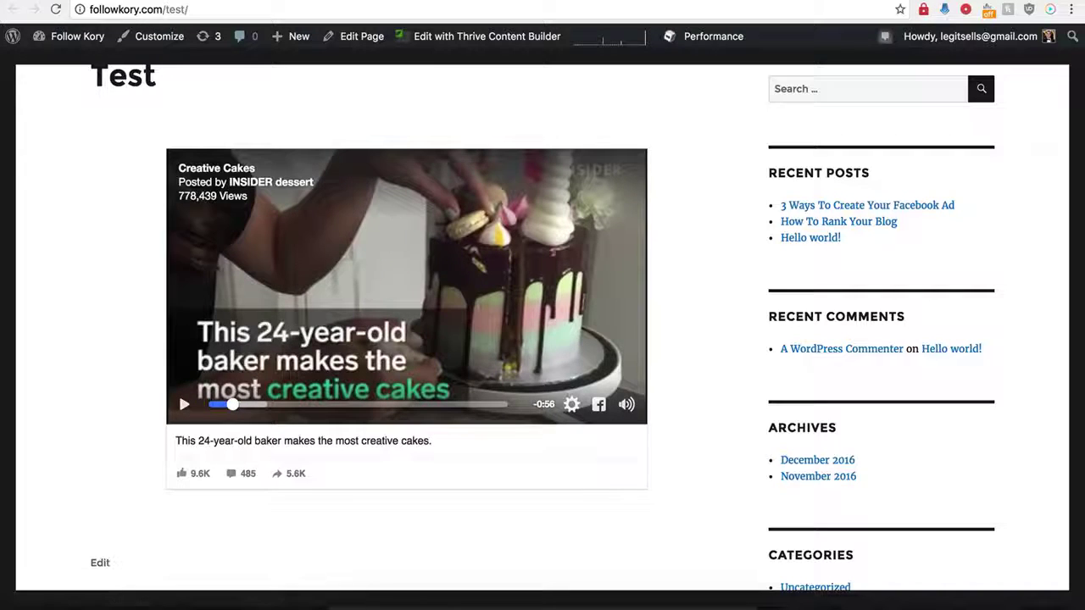
Return to GraphPlayer, reopen the Demo Name player's settings and turn off Custom Preview
click(246, 1)
click(792, 234)
scroll(649, 431, down, 6)
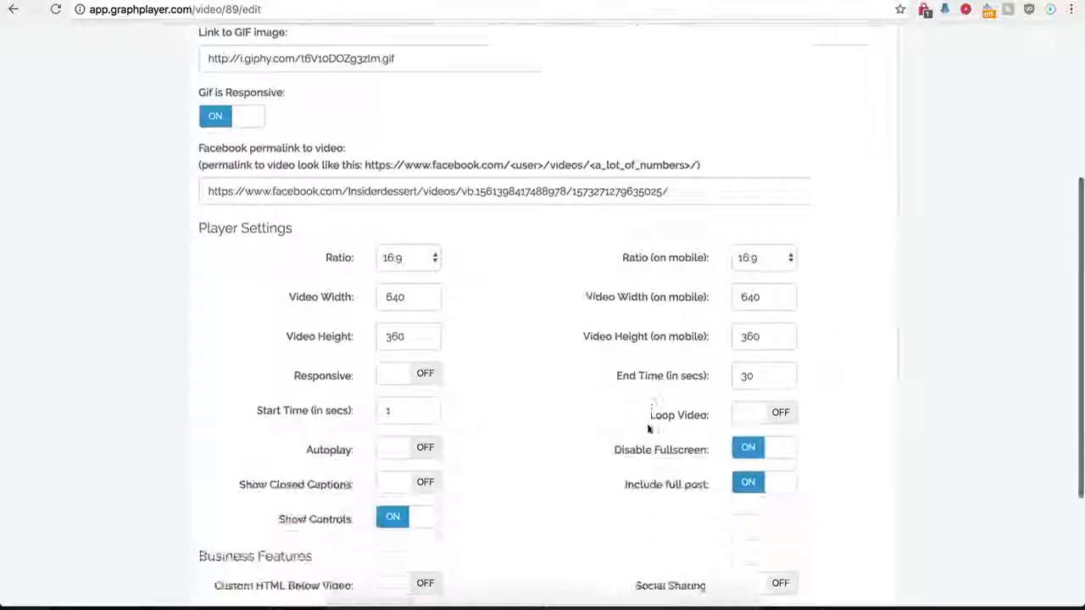
click(743, 428)
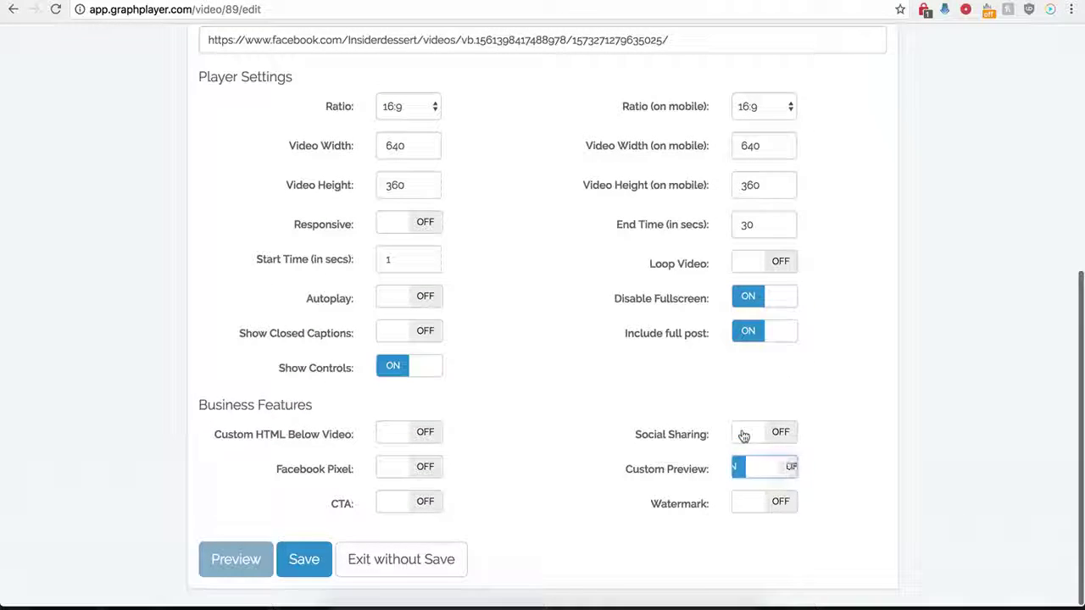
Turn on Watermark and review its image URL, link, click action, position, opacity and scale options without changing them
click(784, 503)
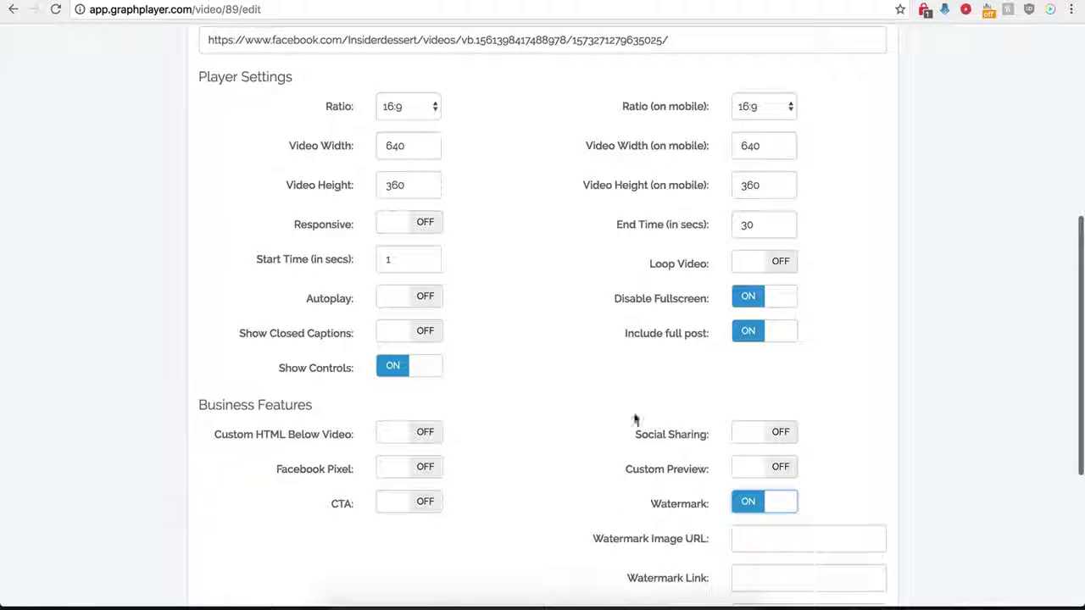
scroll(648, 525, down, 1)
scroll(683, 523, down, 3)
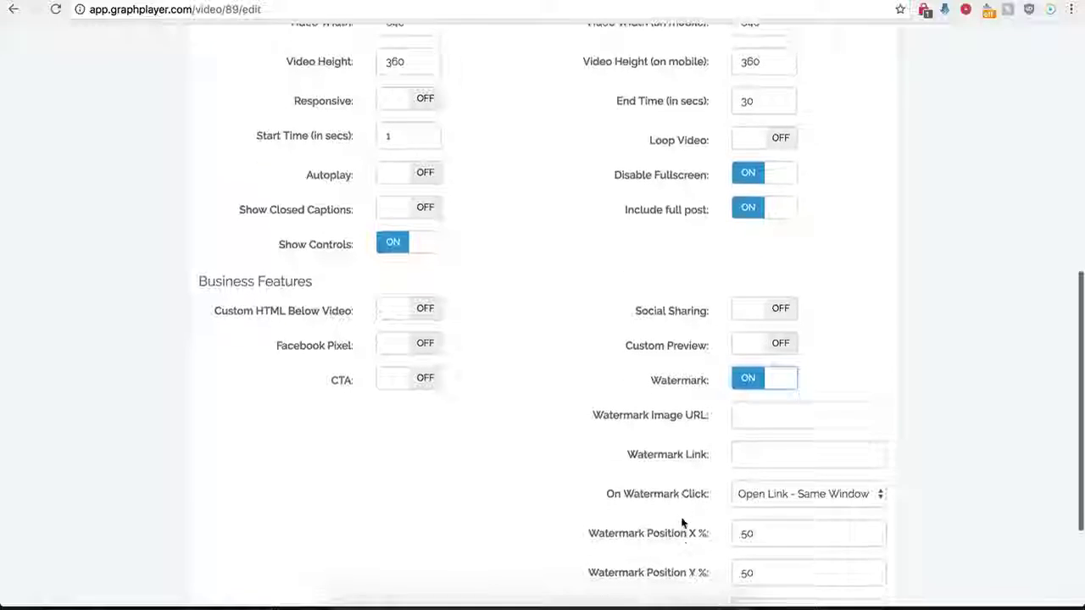
click(752, 417)
scroll(656, 441, down, 4)
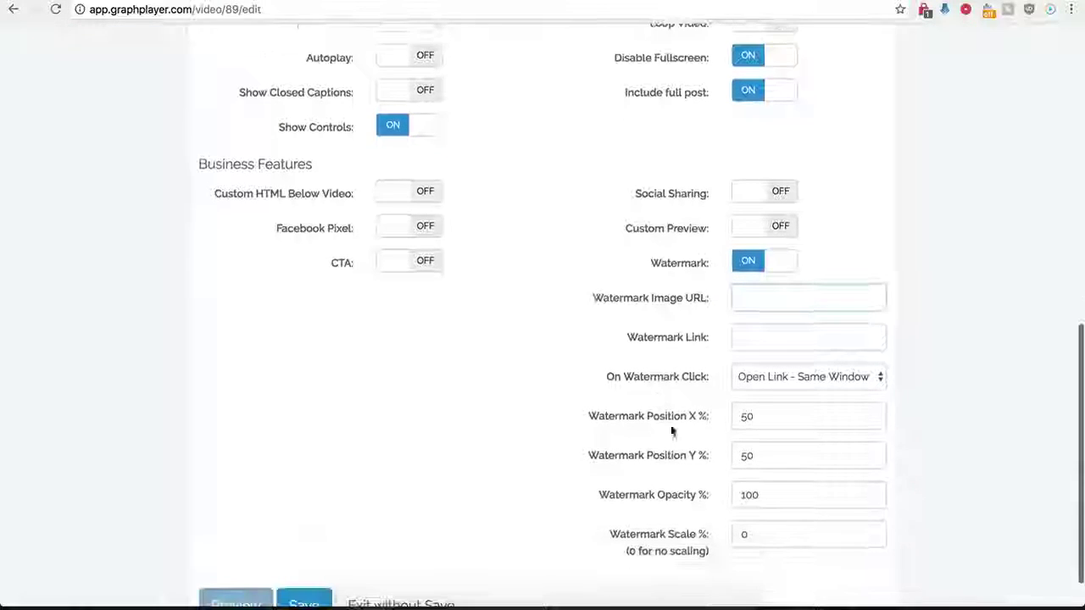
click(746, 336)
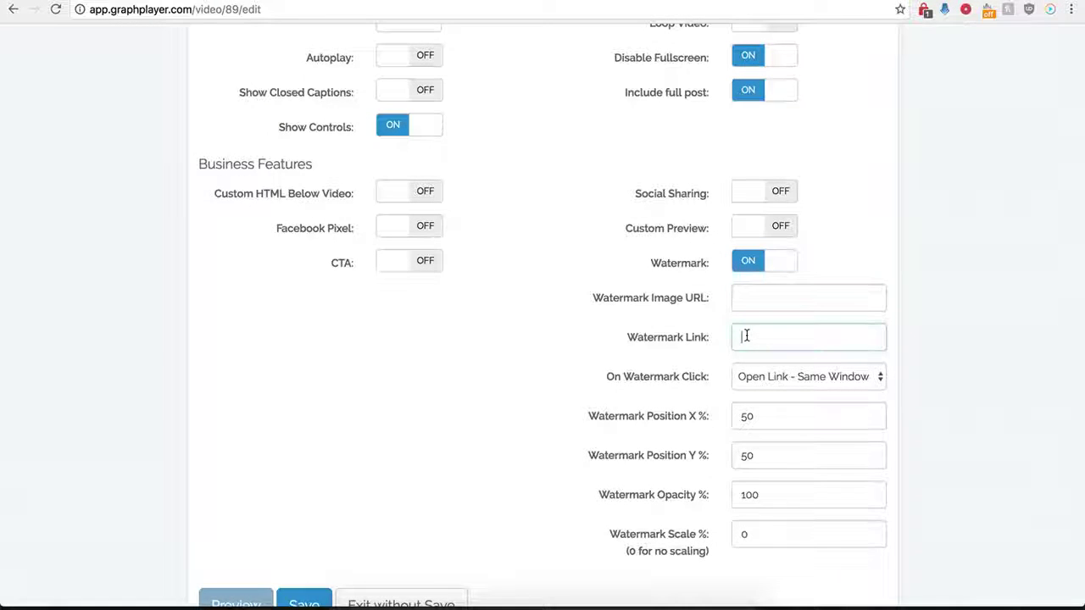
click(826, 377)
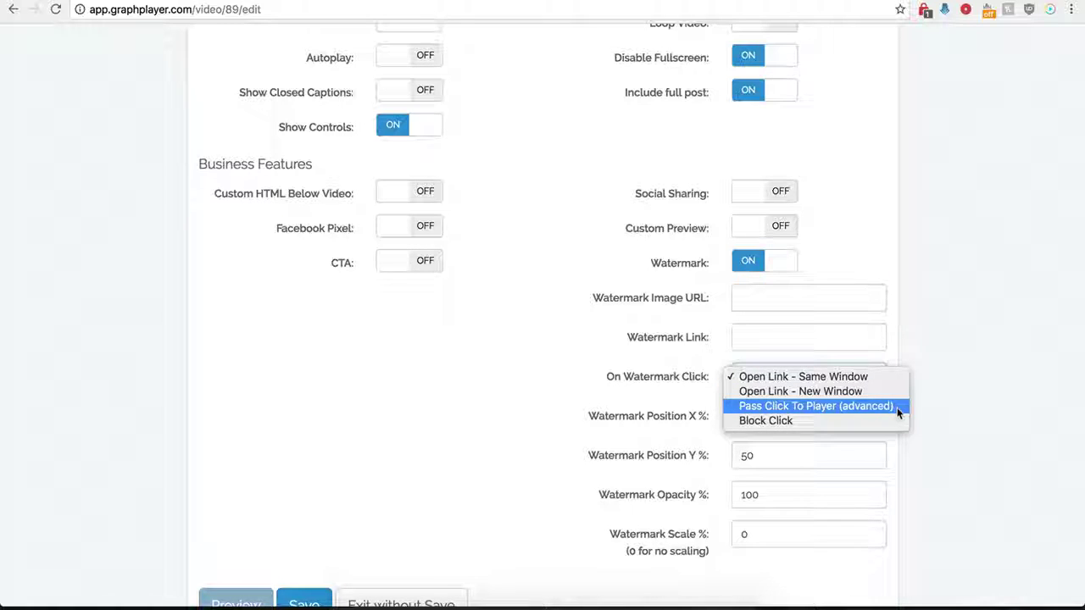
click(585, 360)
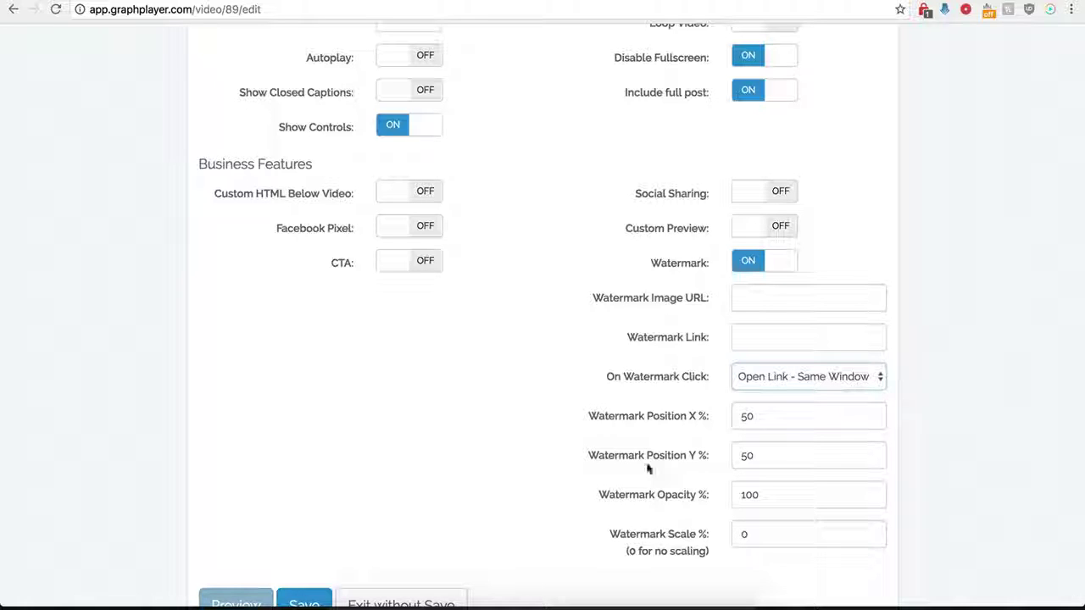
Briefly show the CTA settings for comparison with the watermark options, and turn both CTA and Watermark off
click(417, 264)
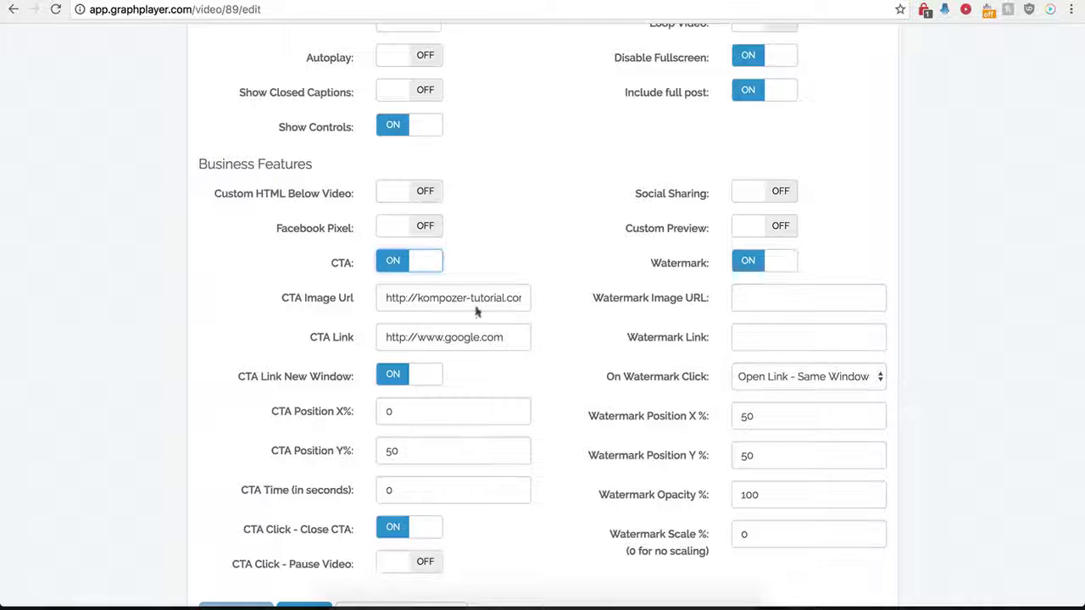
click(409, 269)
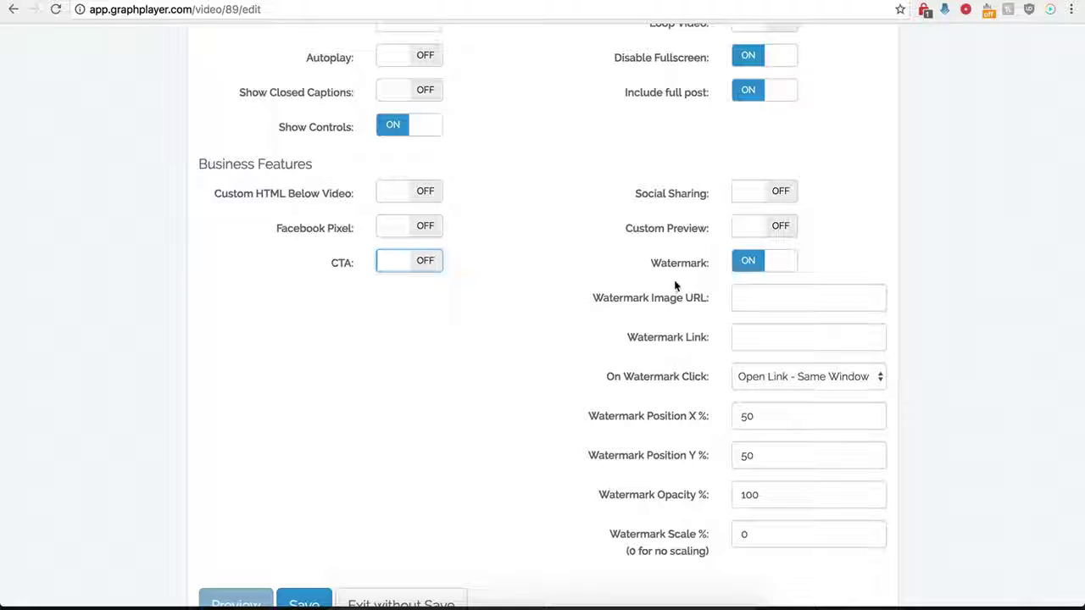
click(748, 268)
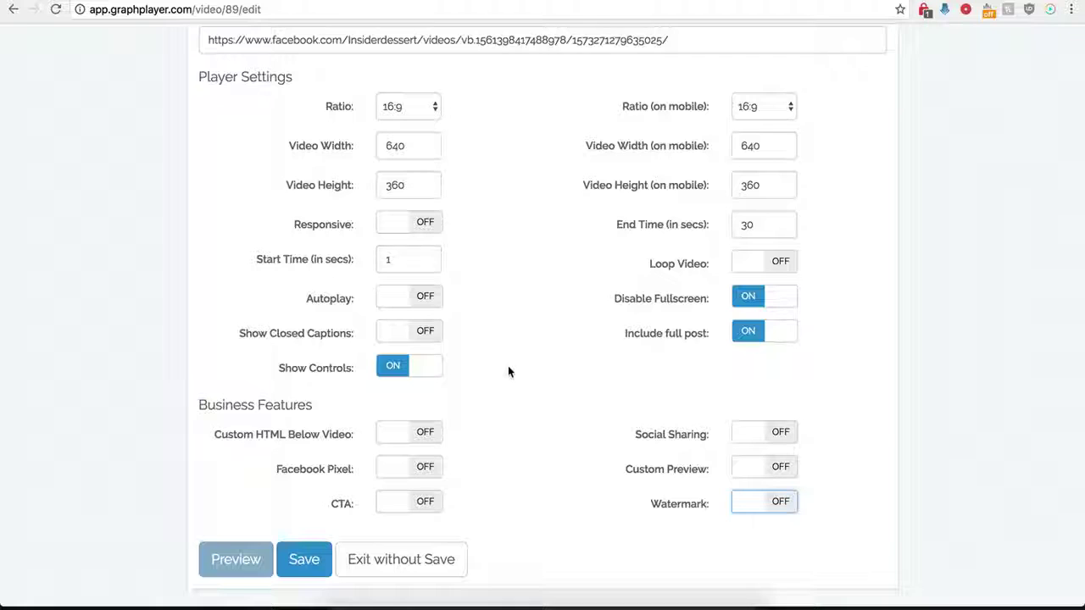